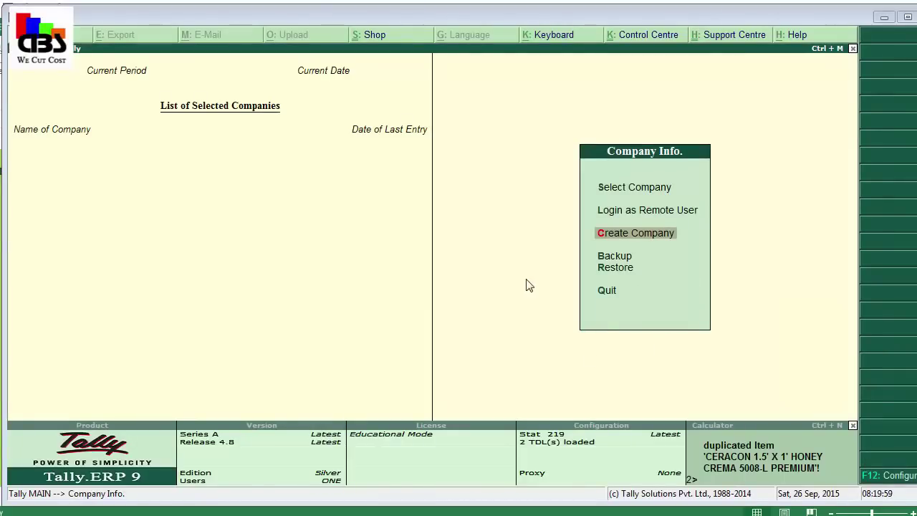
Step: Create a new company named 'Impot Master inv Company' and accept its details
key("Return")
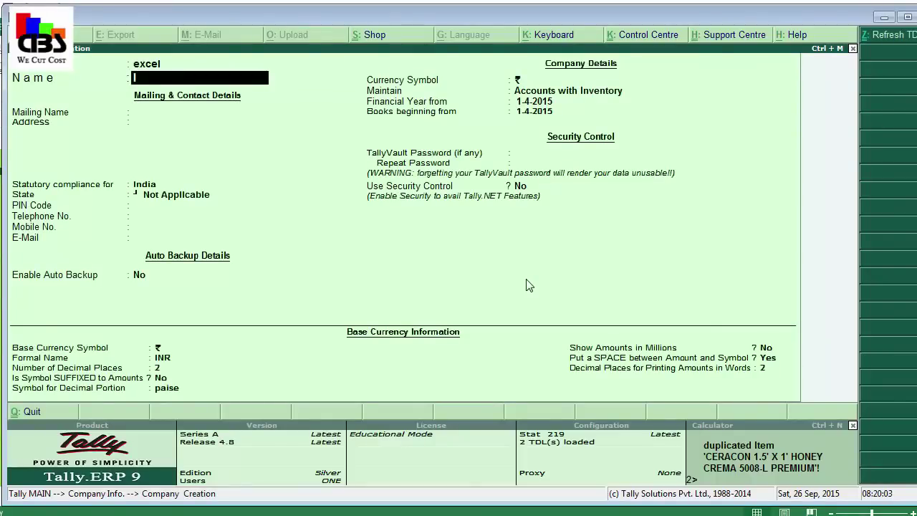
type("Impo")
type("t Ma")
type("ster inv")
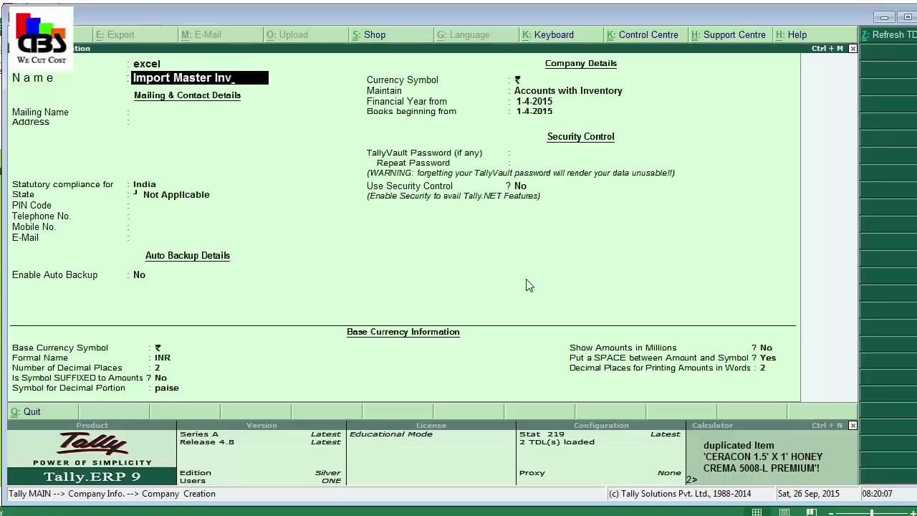
type(". Compa")
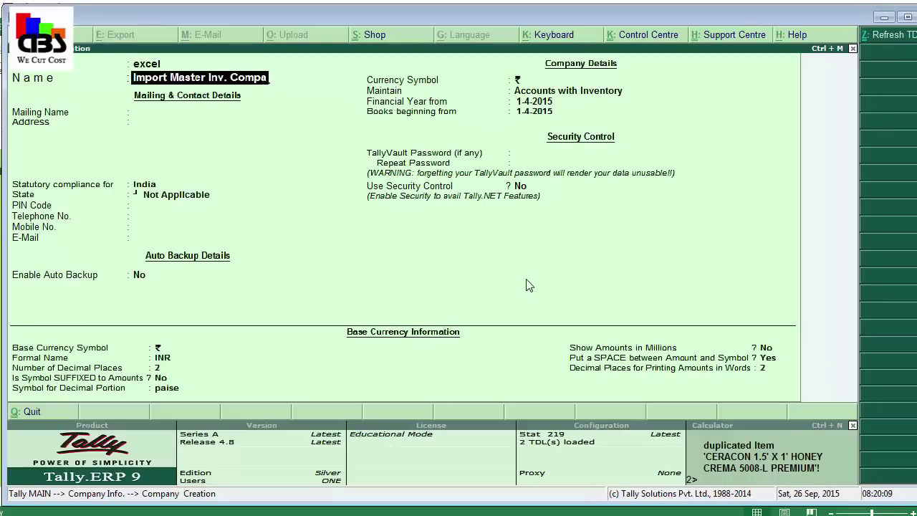
type("ny")
key("Return")
key("Return")
key("Return")
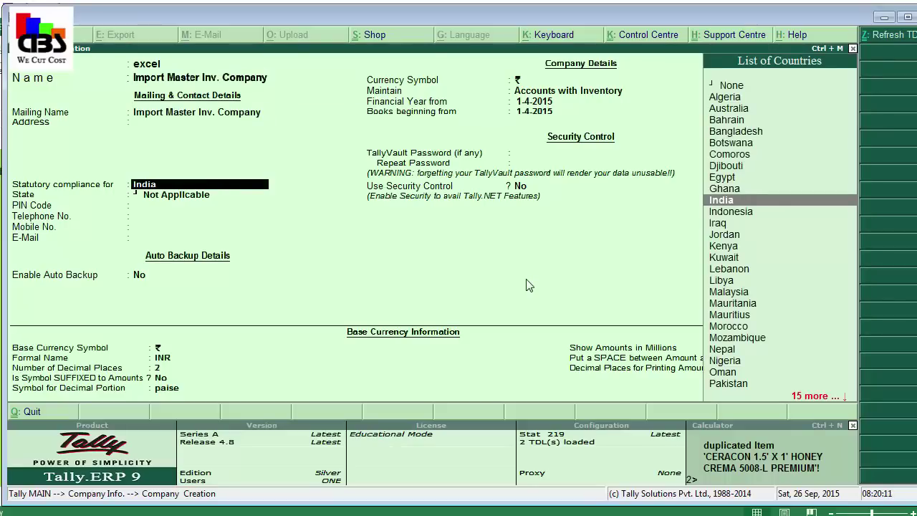
key("ctrl+a")
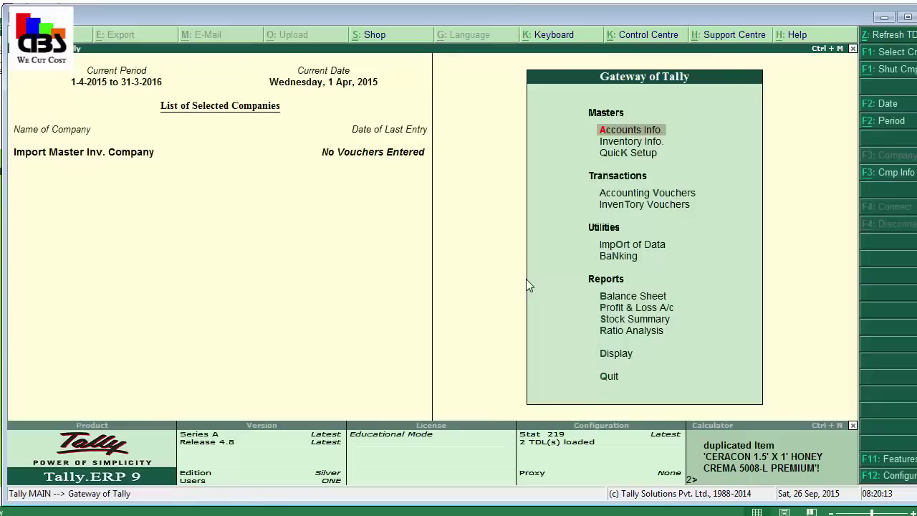
Step: Open the Excel Importer under Inventory Info and apply the company feature settings
key("Down")
key("Return")
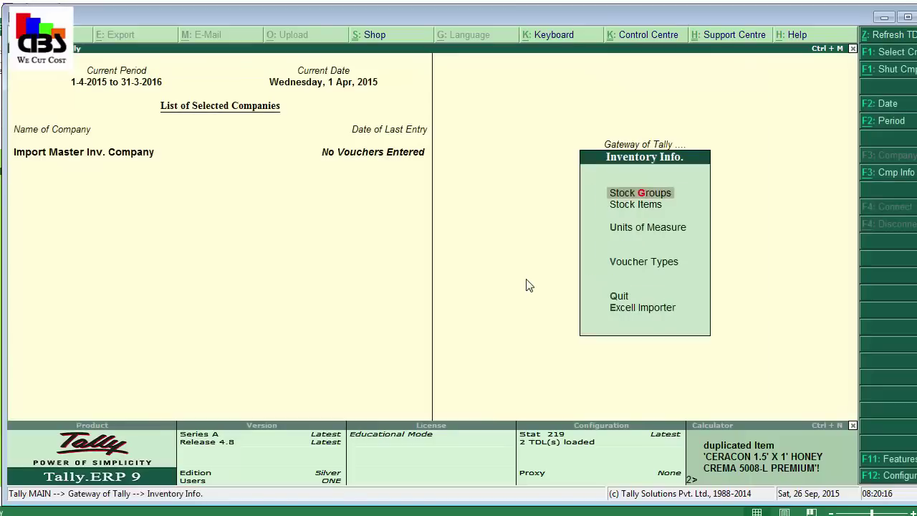
key("Down")
key("Down")
key("Down")
key("Down")
key("Down")
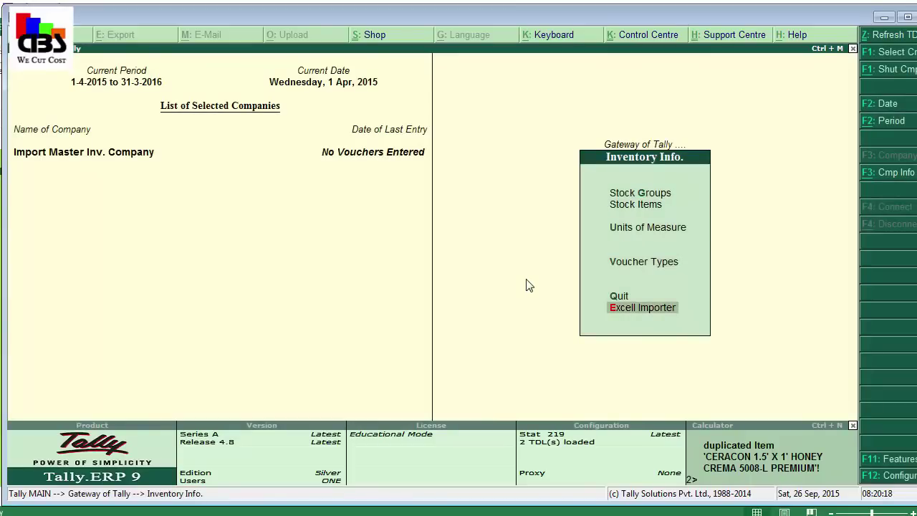
left_click(675, 308)
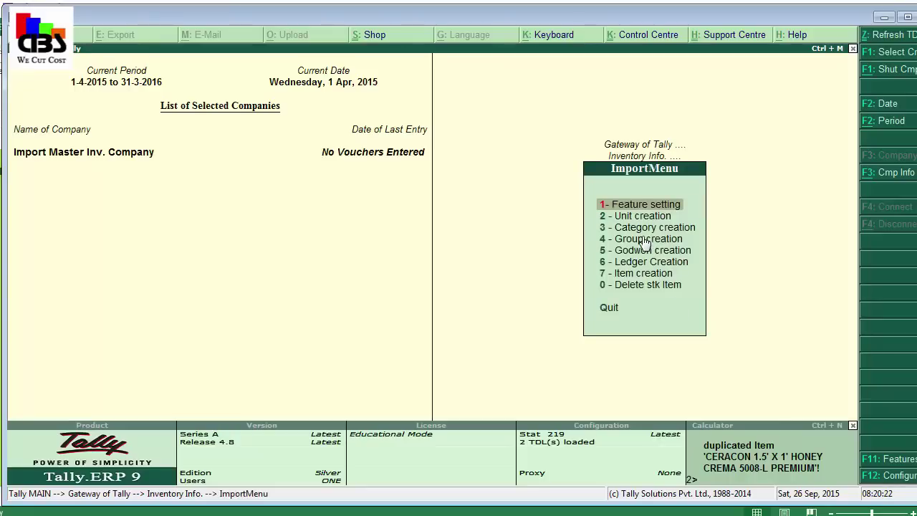
left_click(636, 208)
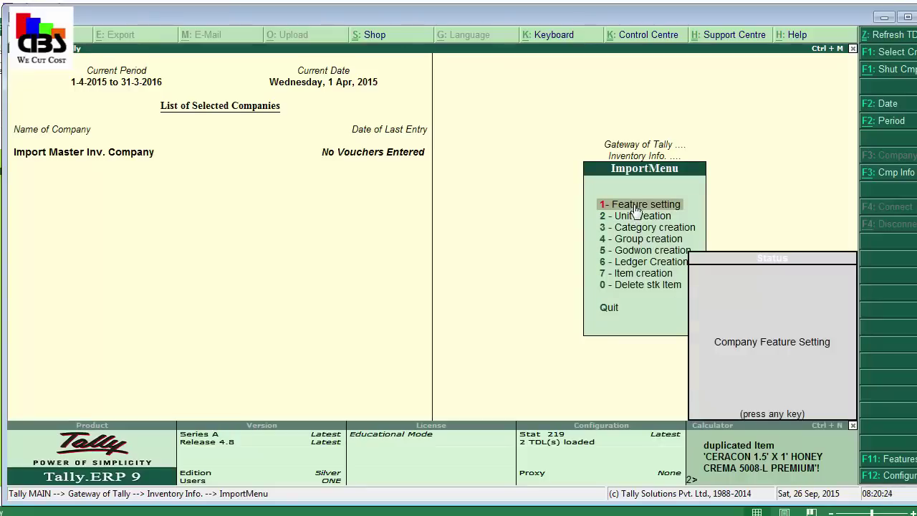
key("Return")
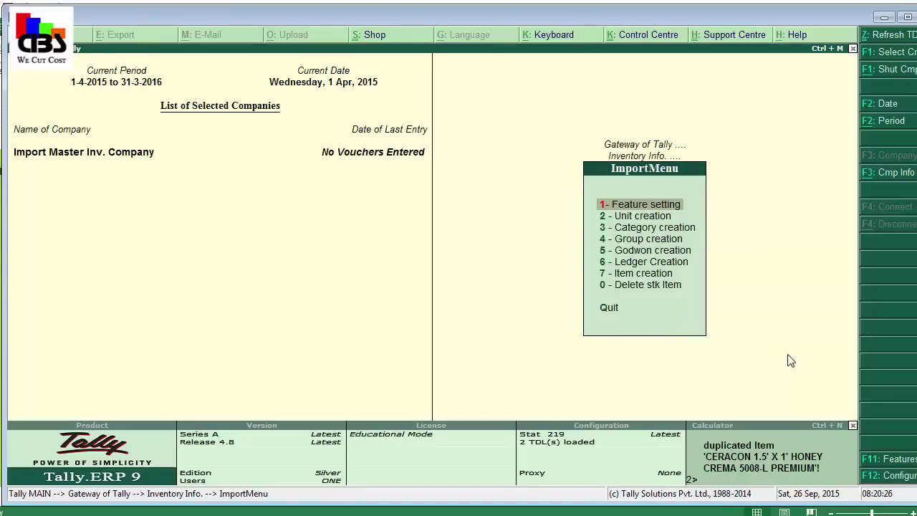
Step: Import the units of measure and dismiss the units-created message
key("Down")
key("Return")
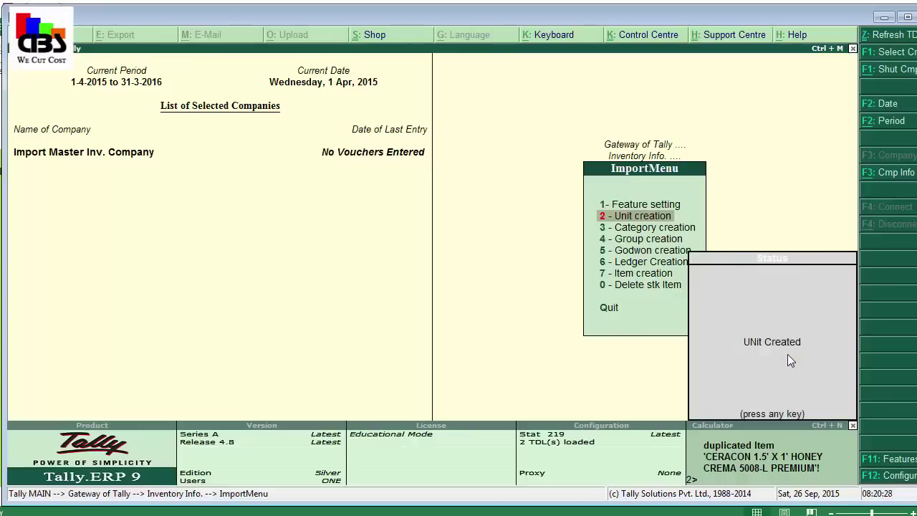
key("Return")
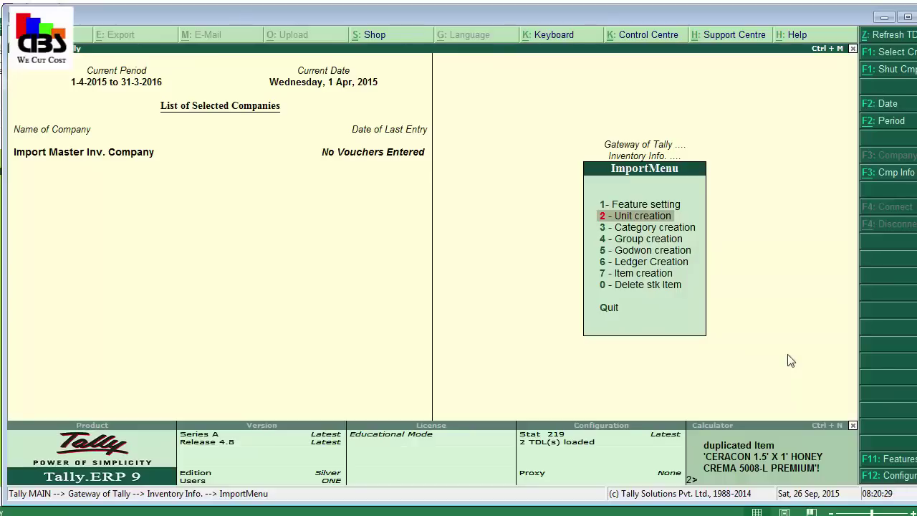
key("Down")
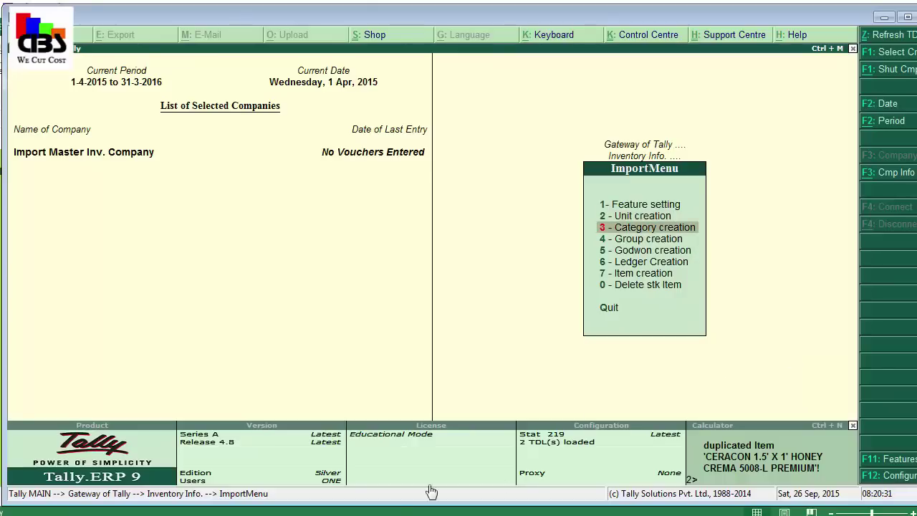
key("alt+Tab")
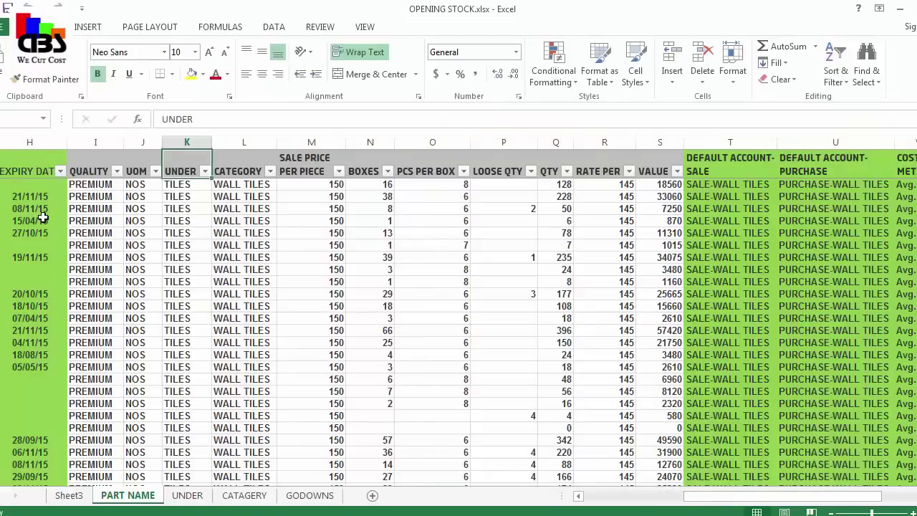
key("Left")
key("Home")
key("Down")
key("Down")
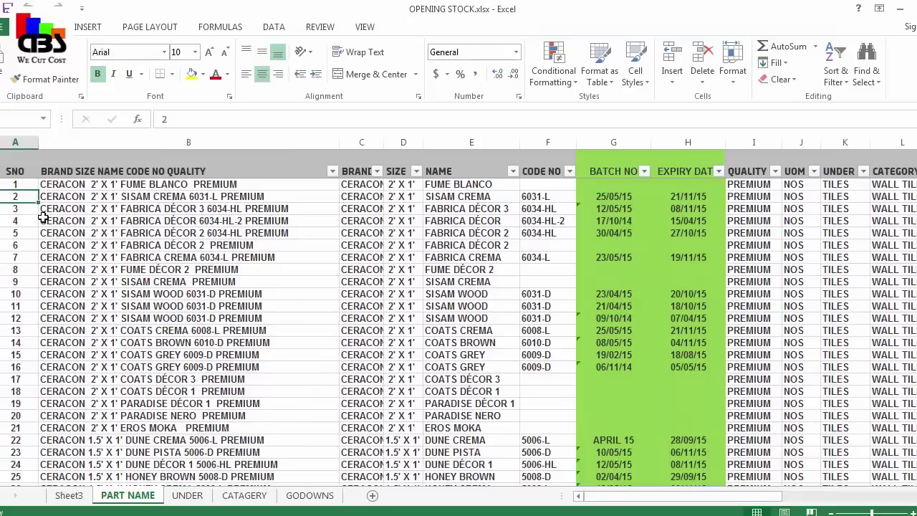
key("Right")
key("Right")
key("Right")
key("Right")
key("Right")
key("Right")
key("Right")
key("Right")
key("Right")
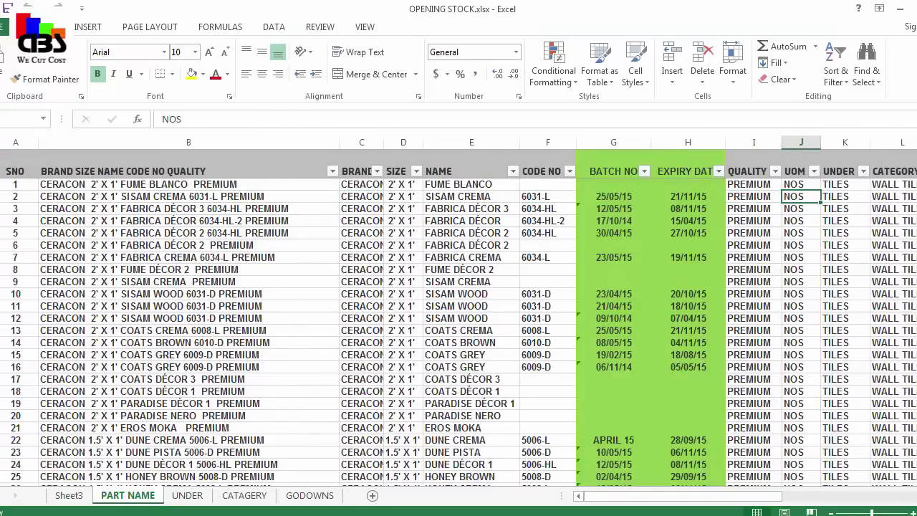
left_click(127, 499)
Step: Point the category import at D:\excelfile\OPENING STOCK.xlsx, sheet Part Name, category column 12
key("Return")
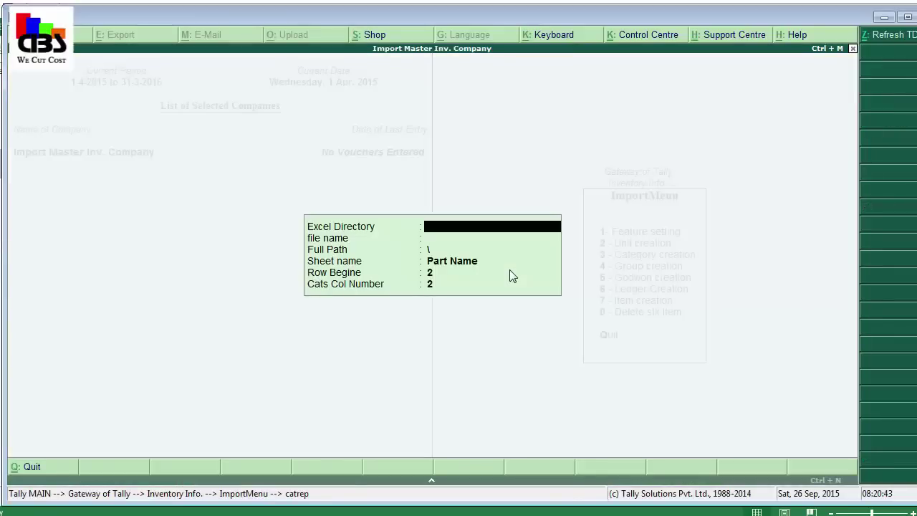
type("D:\\e")
type("xcelfi")
type("le")
key("Return")
key("Down")
key("Down")
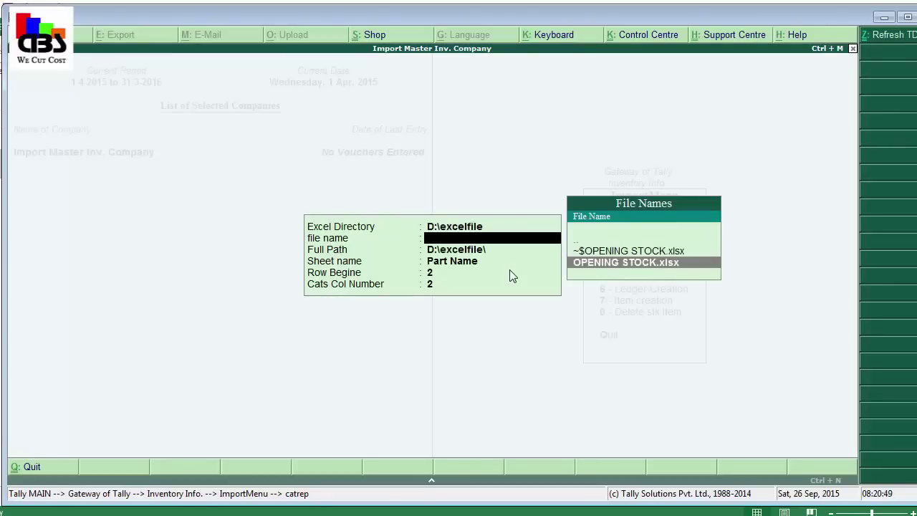
left_click(586, 265)
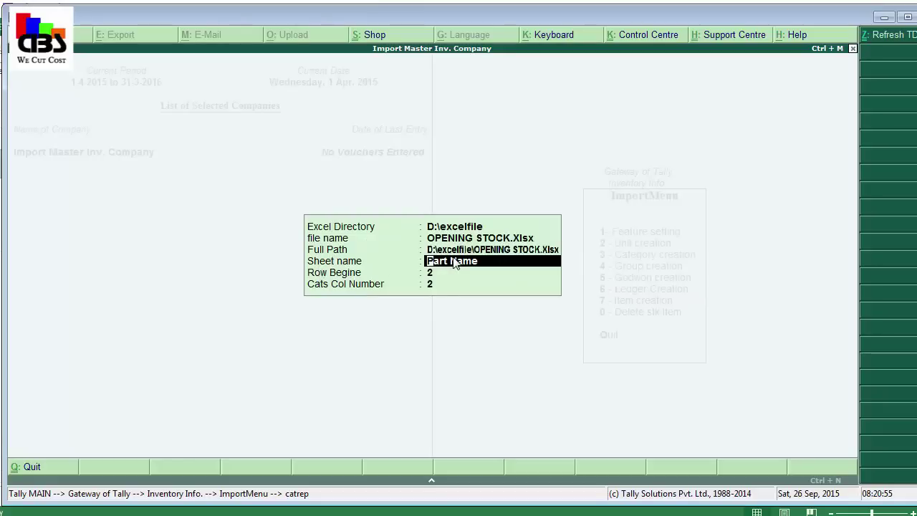
key("Return")
key("Return")
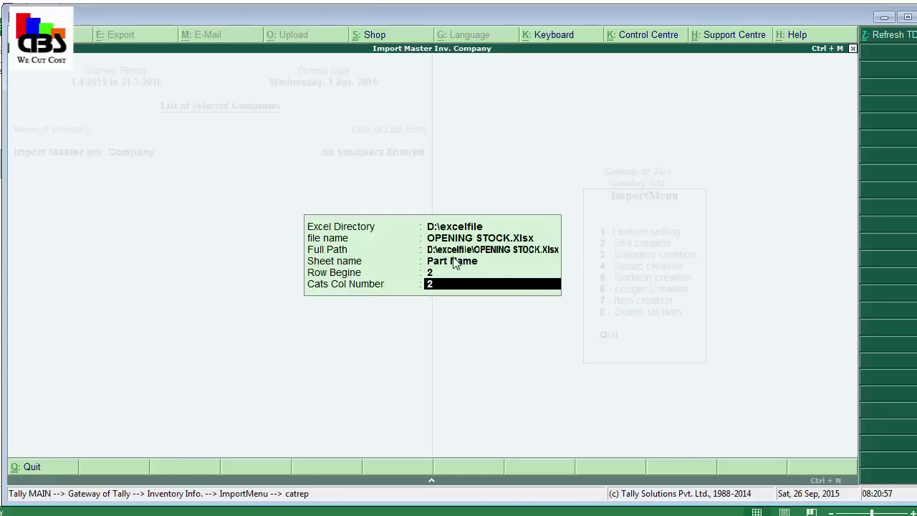
type("12")
key("Return")
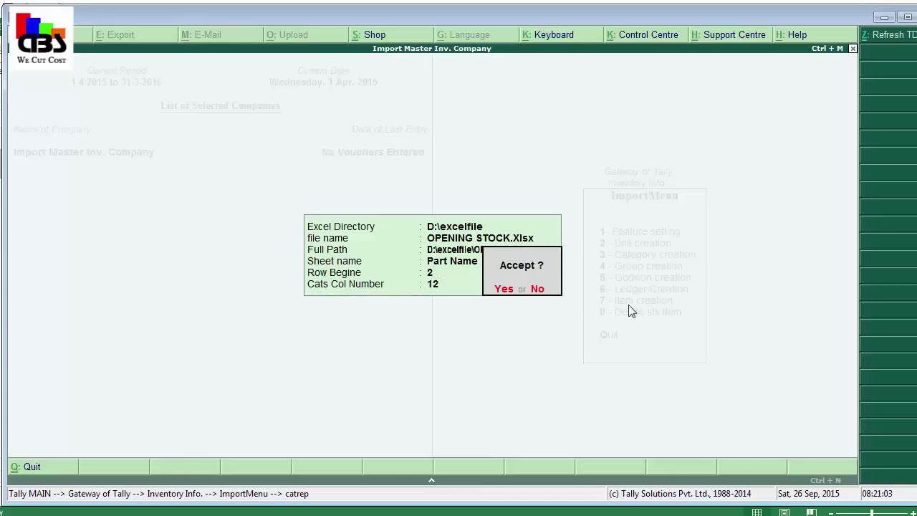
key("Return")
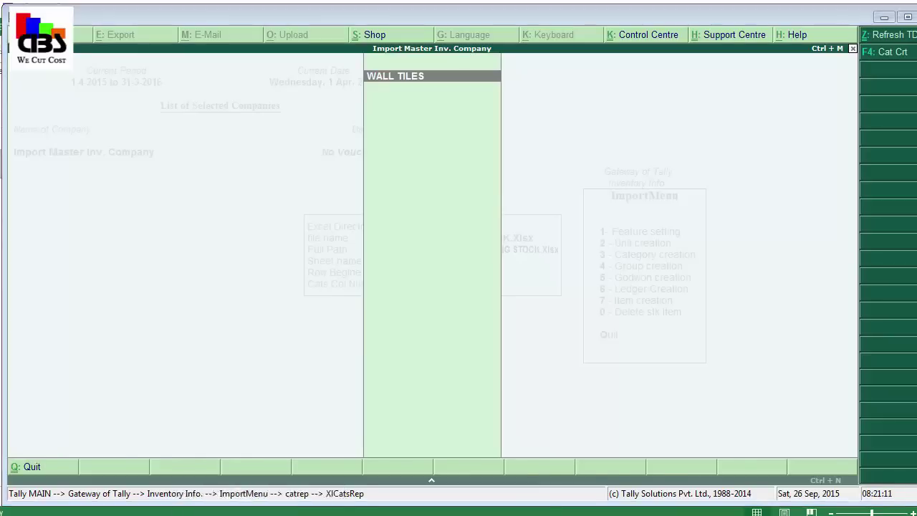
Step: Check the CATEGORY column in the workbook, then create the WALL TILES stock category
key("alt+Tab")
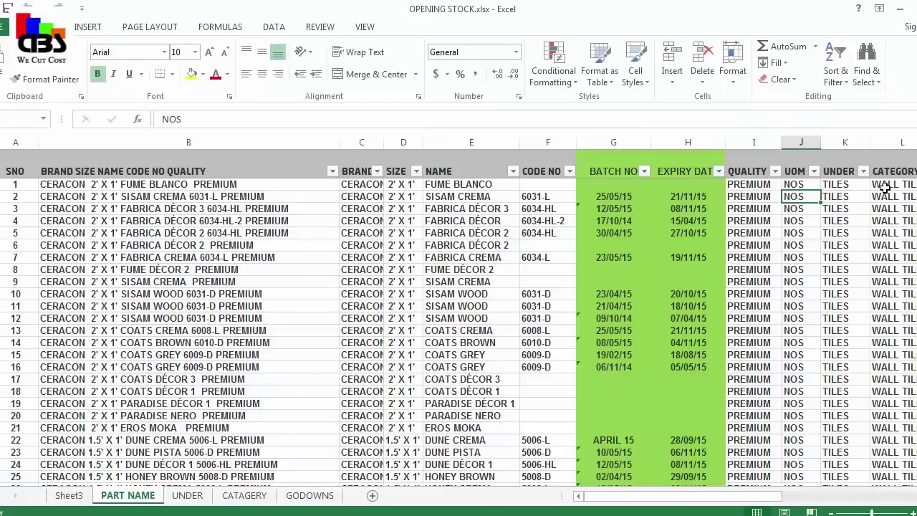
left_click(886, 185)
key("Right")
left_click(885, 187)
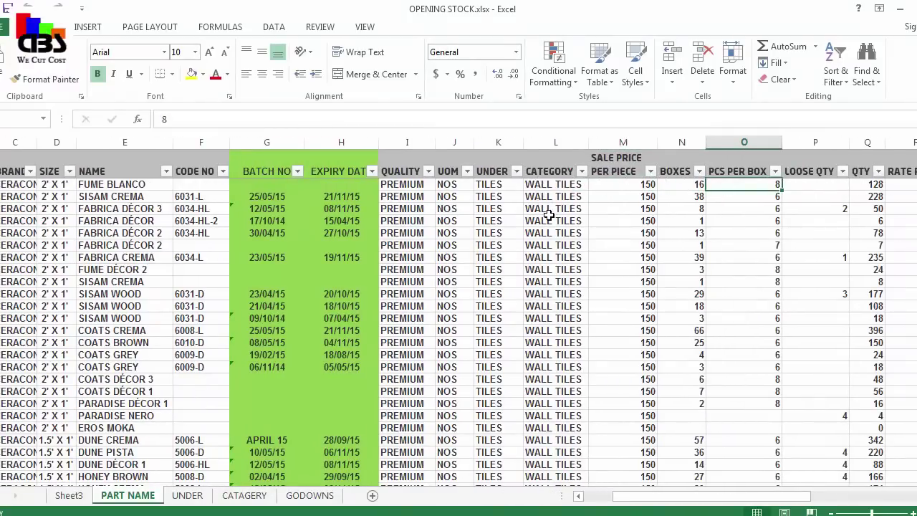
key("alt+Tab")
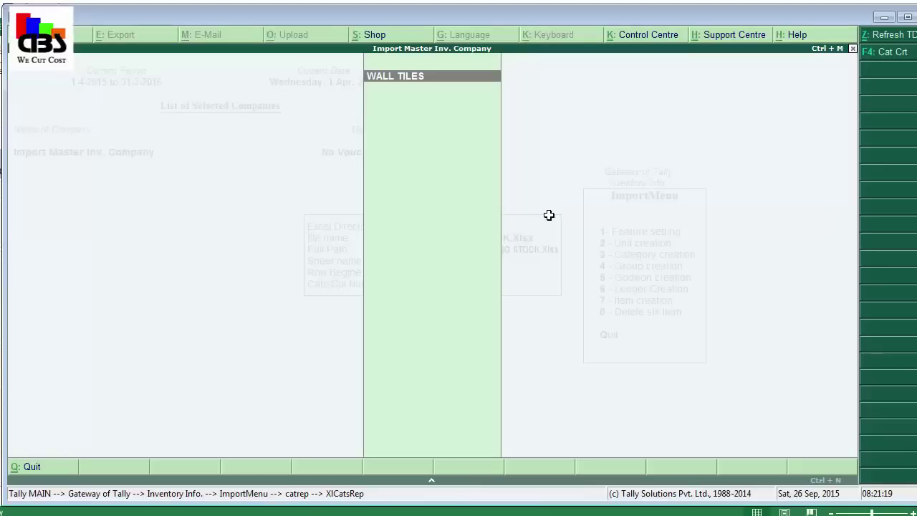
left_click(881, 60)
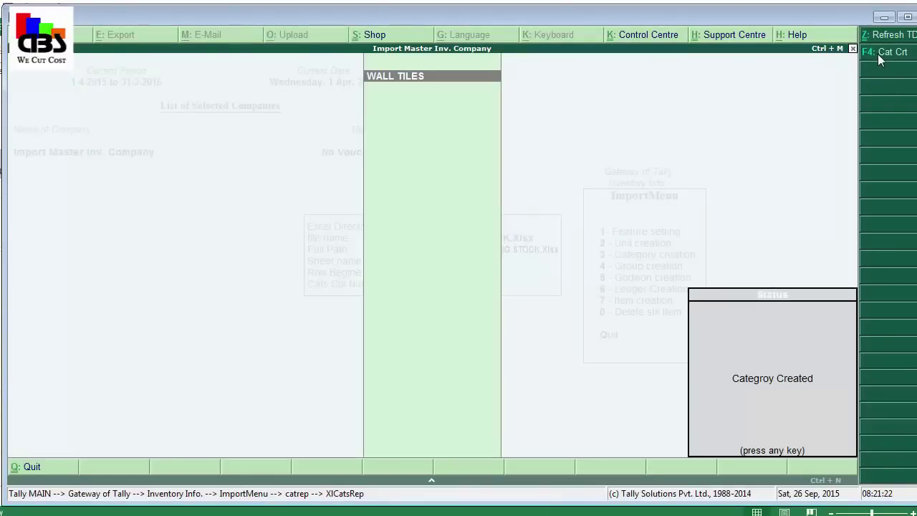
key("Return")
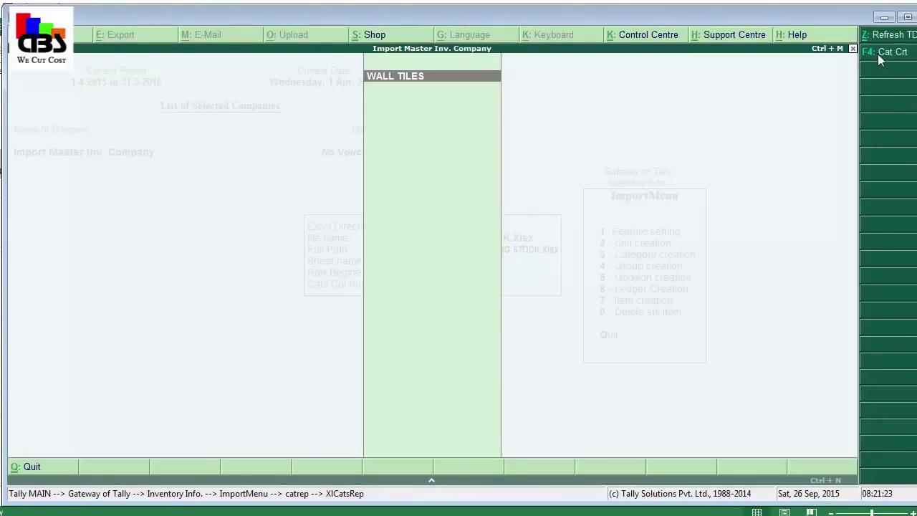
Step: Set up the group import from D:\excelfile\OPENING STOCK.xlsx with group column 11
key("Down")
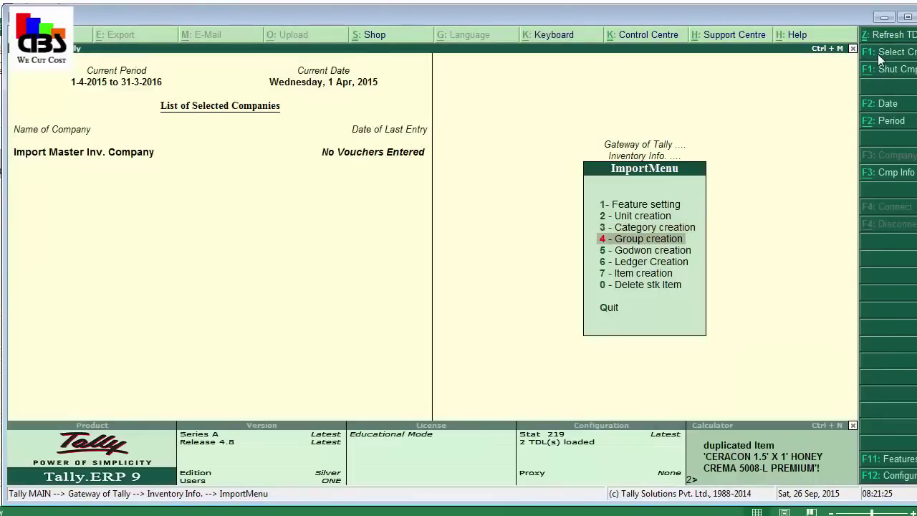
key("Return")
type("D:")
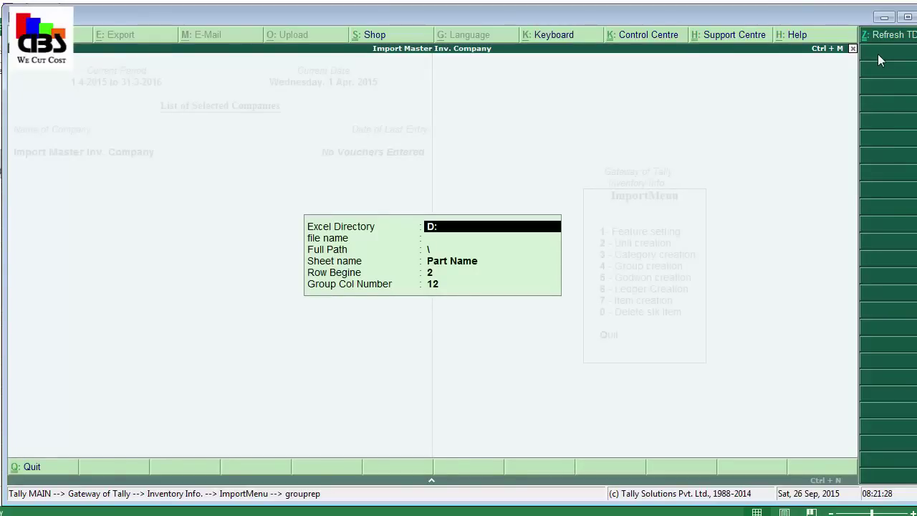
type("\\ex")
type("c")
key("BackSpace")
key("BackSpace")
type("xc")
type("elfile")
key("Return")
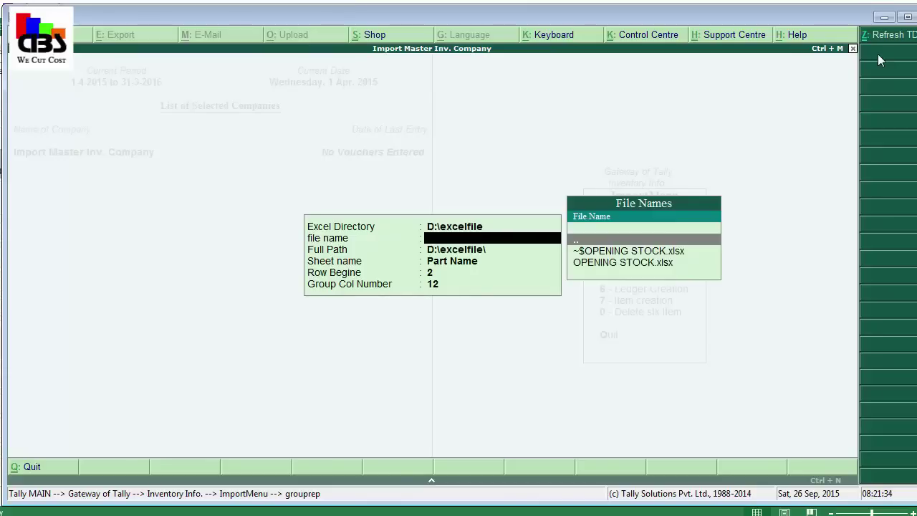
key("Down")
key("Down")
key("Return")
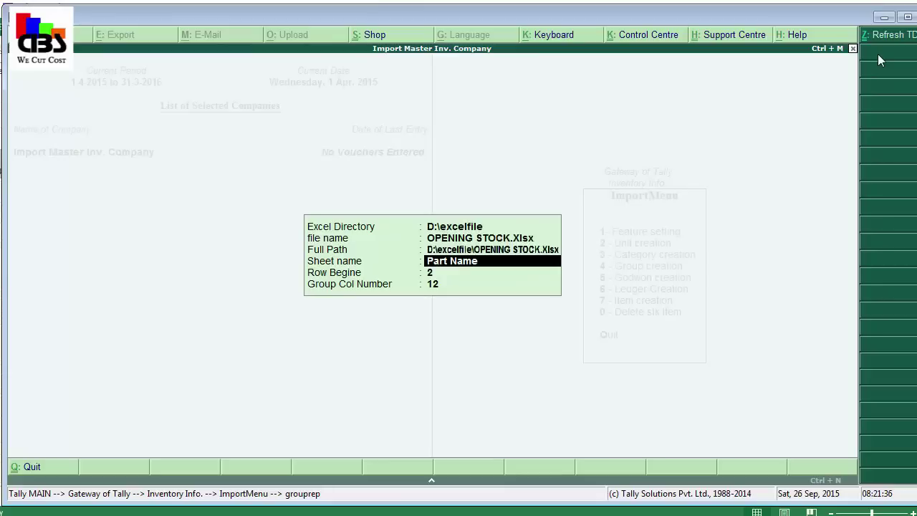
key("Return")
key("Return")
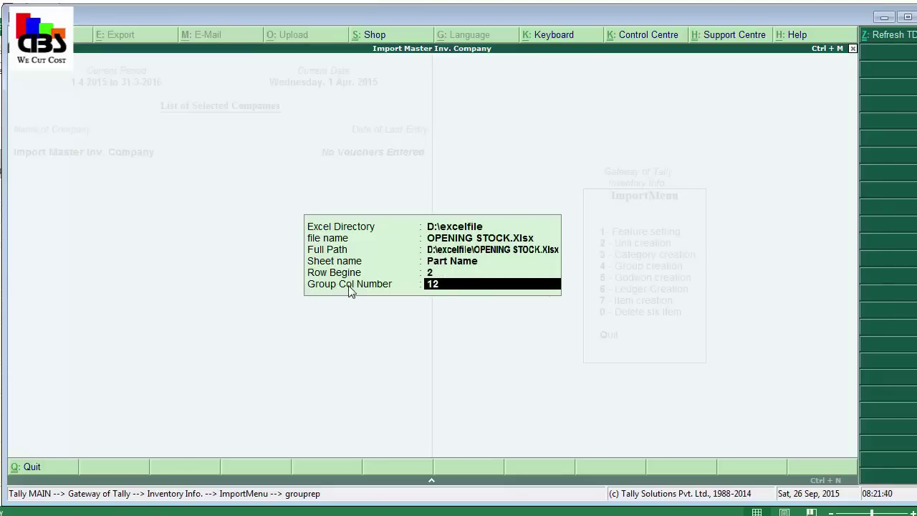
type("11")
Step: Verify the UNDER column in the workbook, accept the settings, and create the TILES stock group
key("alt+Tab")
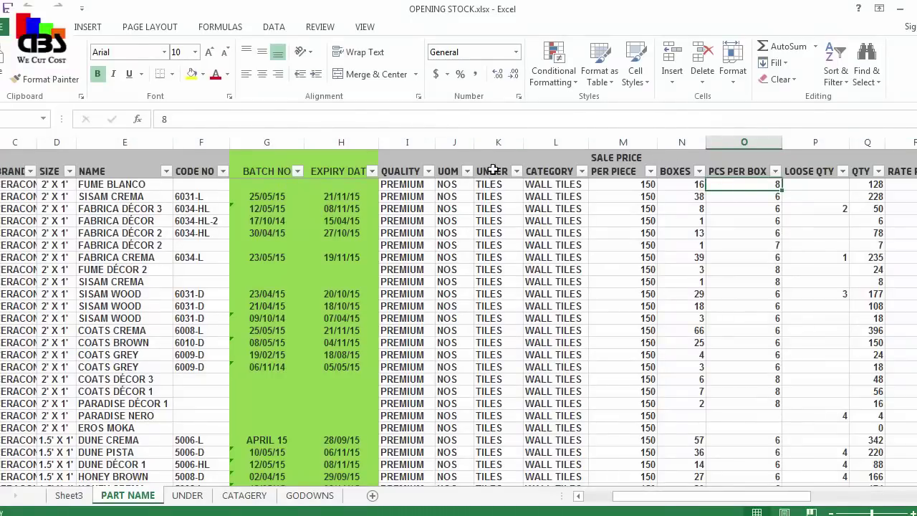
left_click(493, 142)
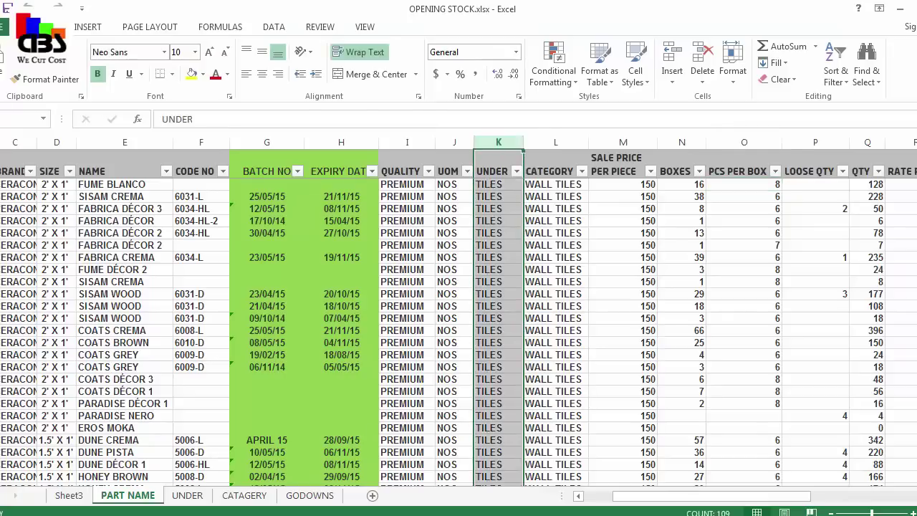
key("alt+Tab")
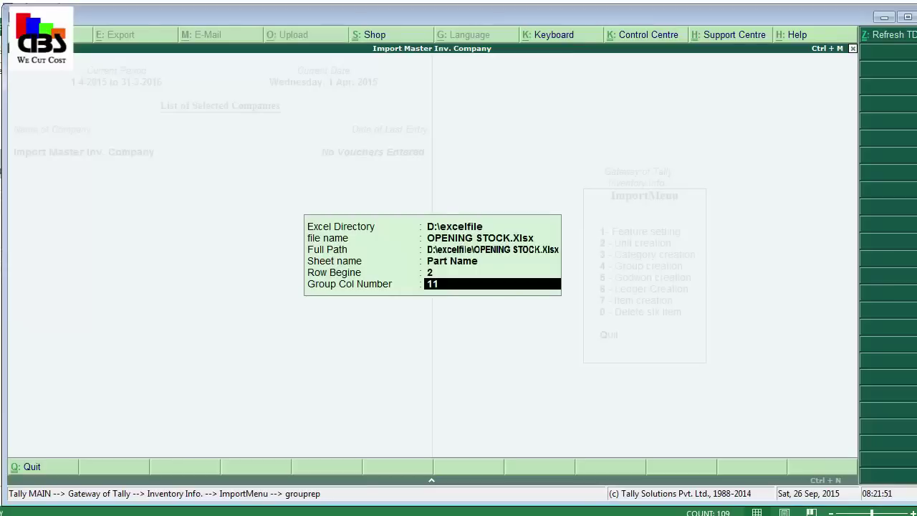
key("Return")
key("Return")
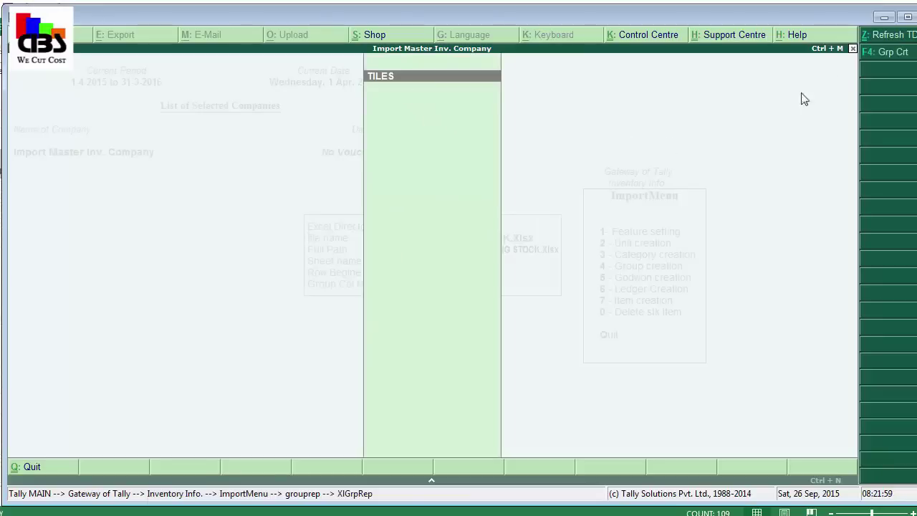
left_click(867, 54)
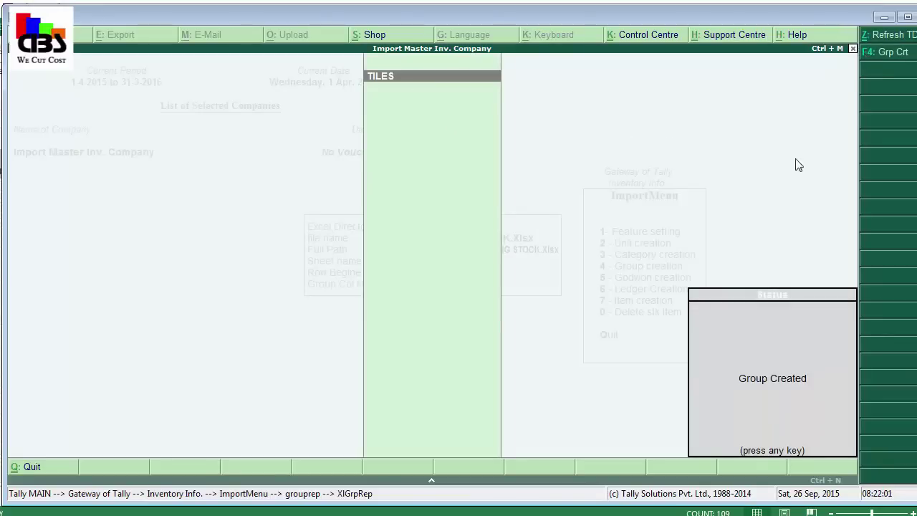
left_click(706, 389)
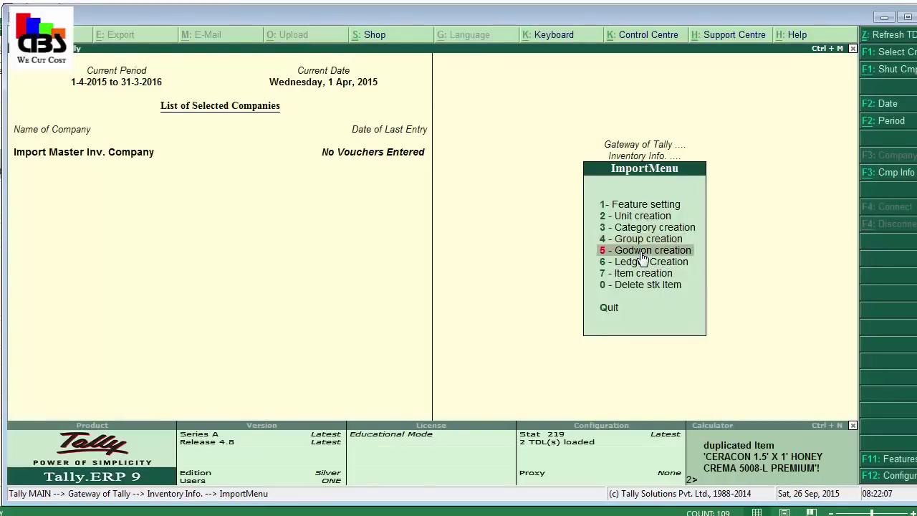
Step: Set the godown import to D:\excelfile\OPENING STOCK.xlsx, sheet Godowns, column begin 2
left_click(642, 252)
type("D:")
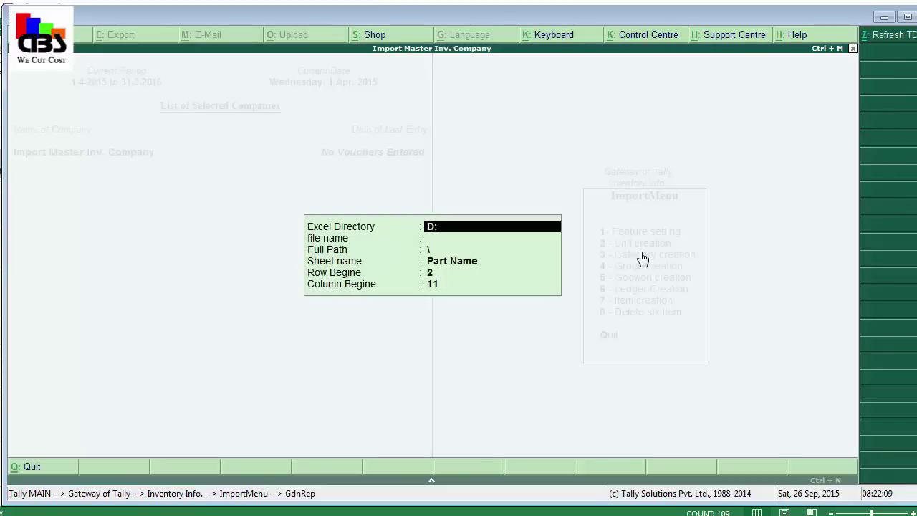
type("\\e")
type("sc")
key("BackSpace")
key("BackSpace")
type("xcelfi")
type("le")
key("Return")
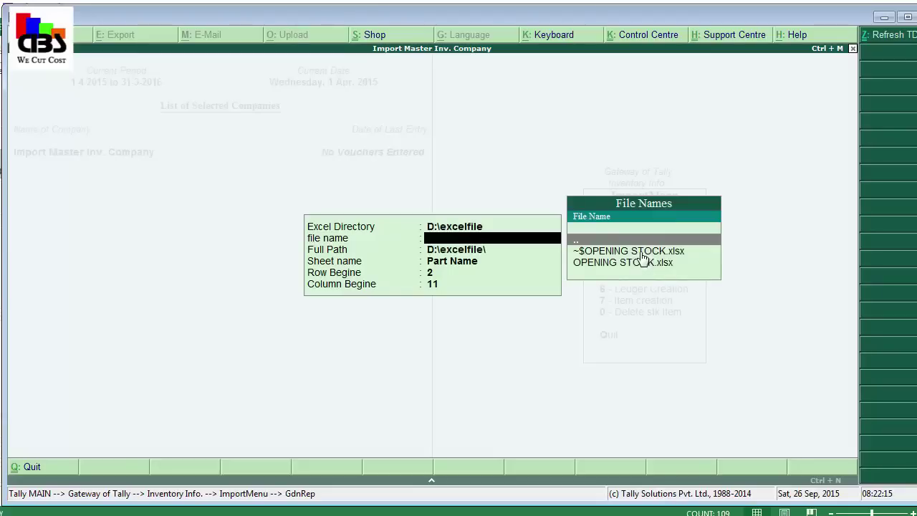
key("Down")
key("Down")
key("Return")
type("Go")
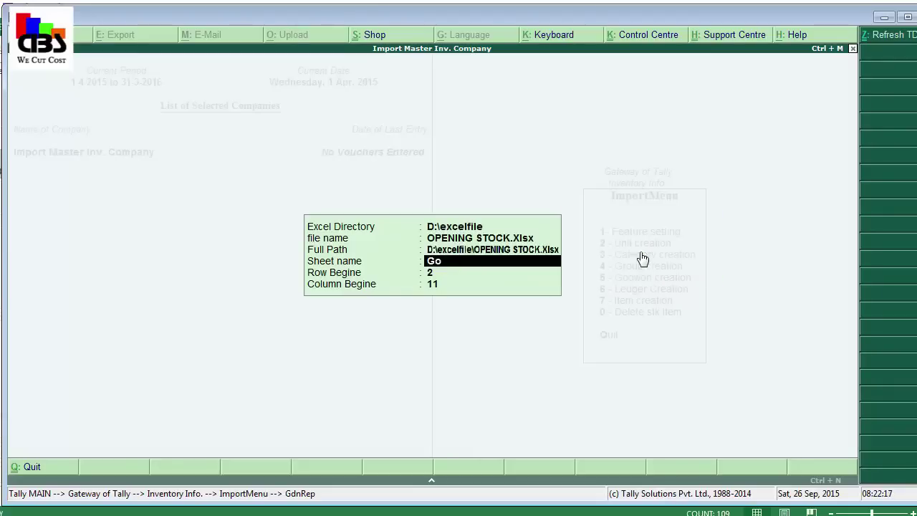
type("downs")
key("Return")
key("Return")
type("2")
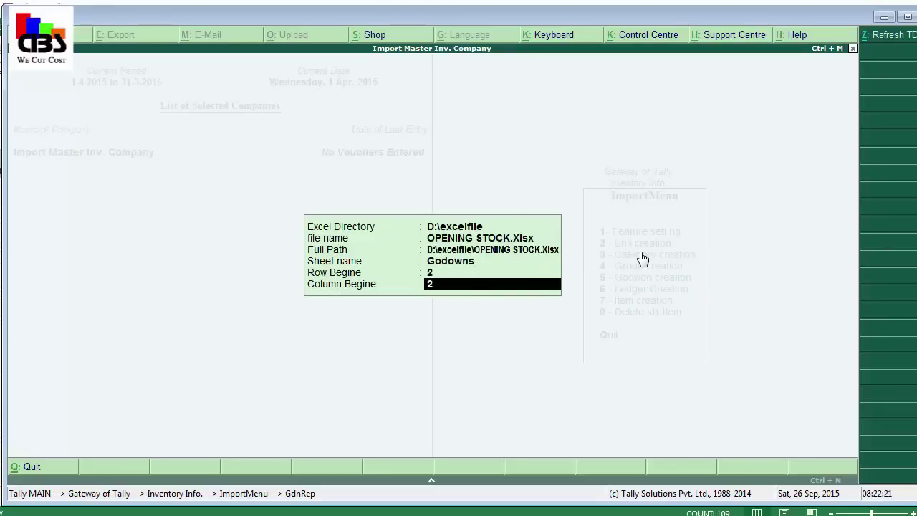
Step: Verify the GODOWNS sheet, then create the five godowns including DYMES GODOWN and SHOP FLOOR
key("alt+Tab")
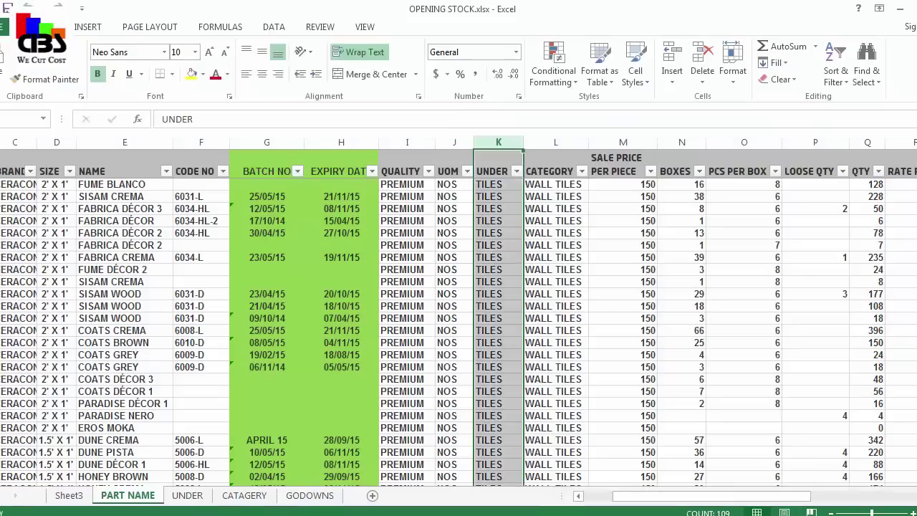
left_click(315, 497)
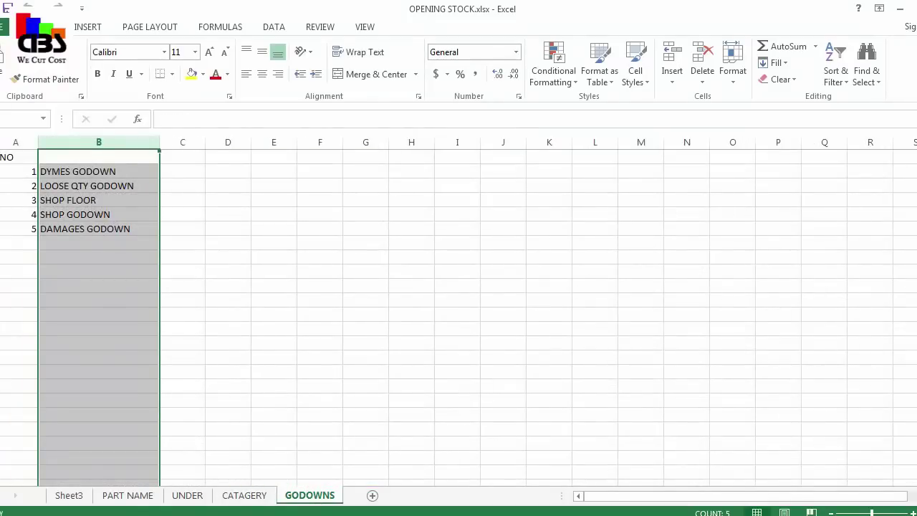
left_click(118, 501)
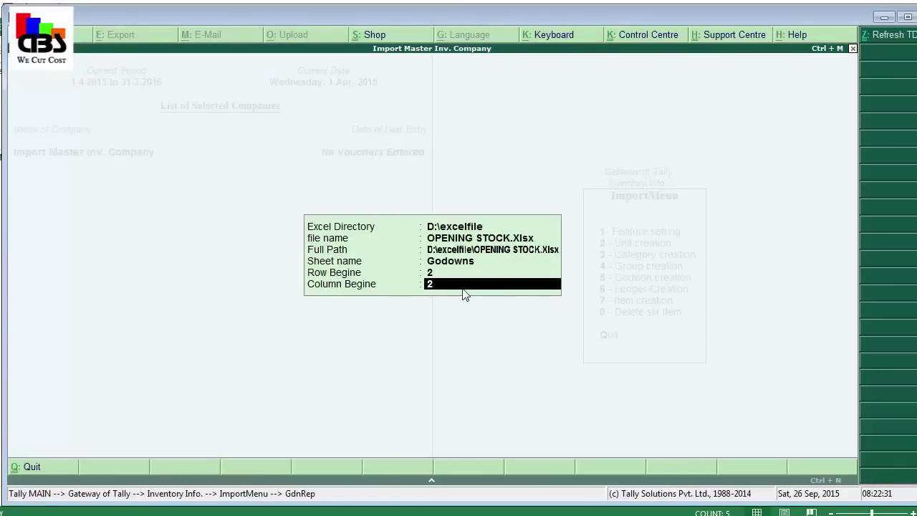
key("Return")
key("Return")
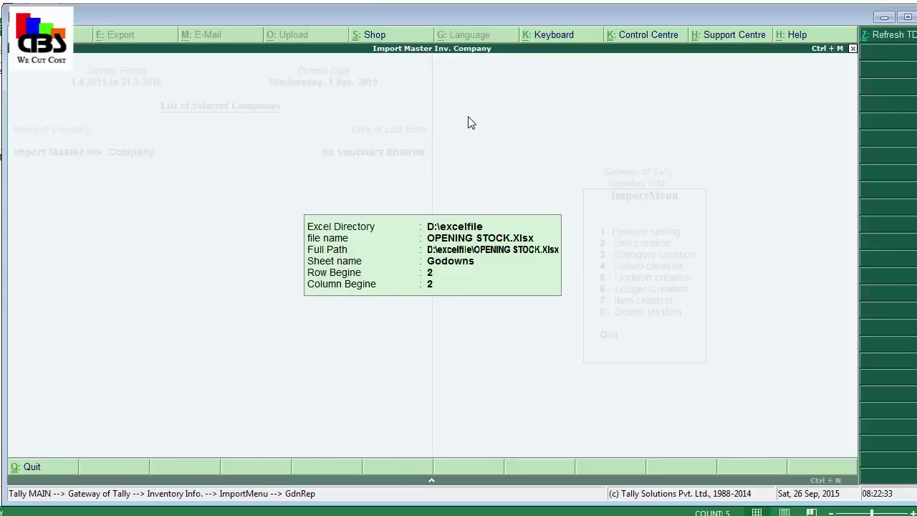
key("Return")
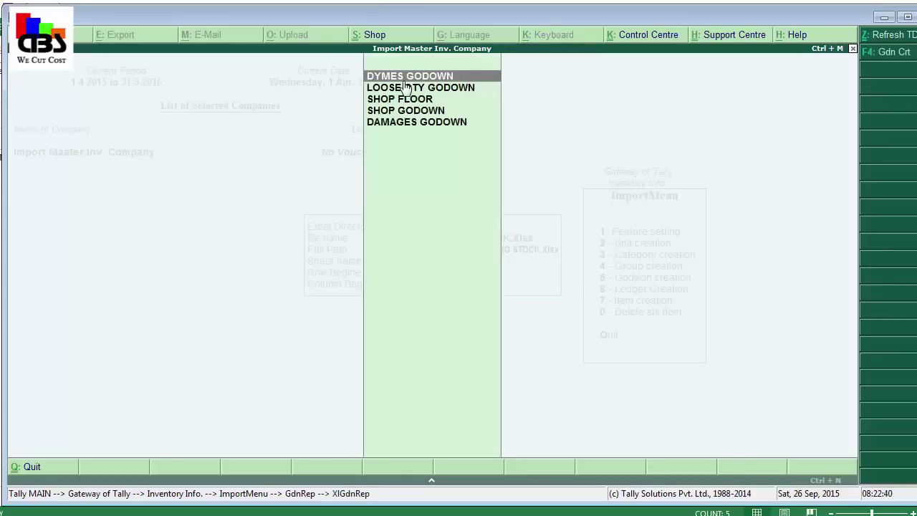
left_click(881, 61)
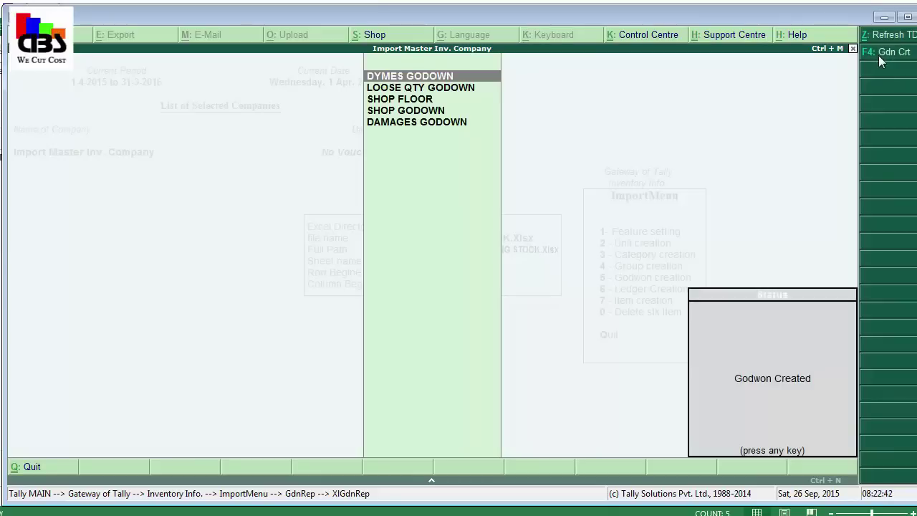
left_click(786, 378)
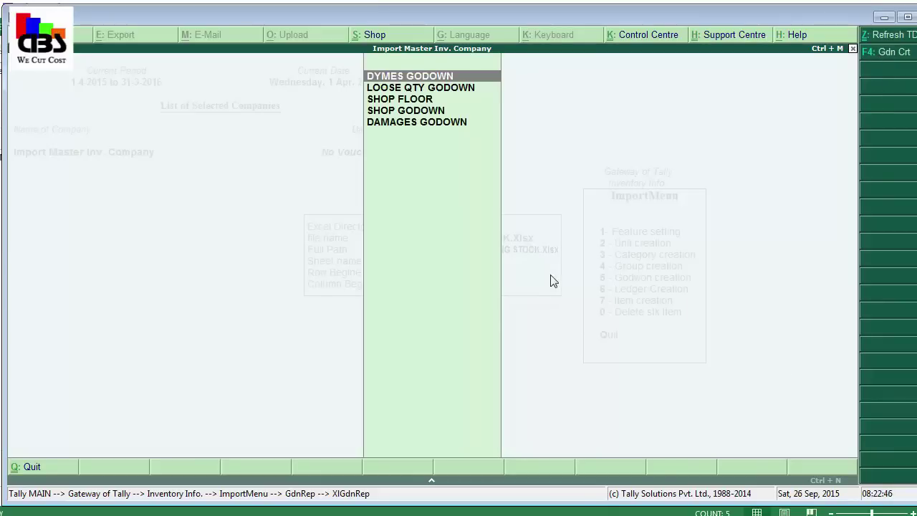
key("Escape")
Step: Point the ledger import at D:\excelfile\OPENING STOCK.xlsx with sheet name Part Name
key("Down")
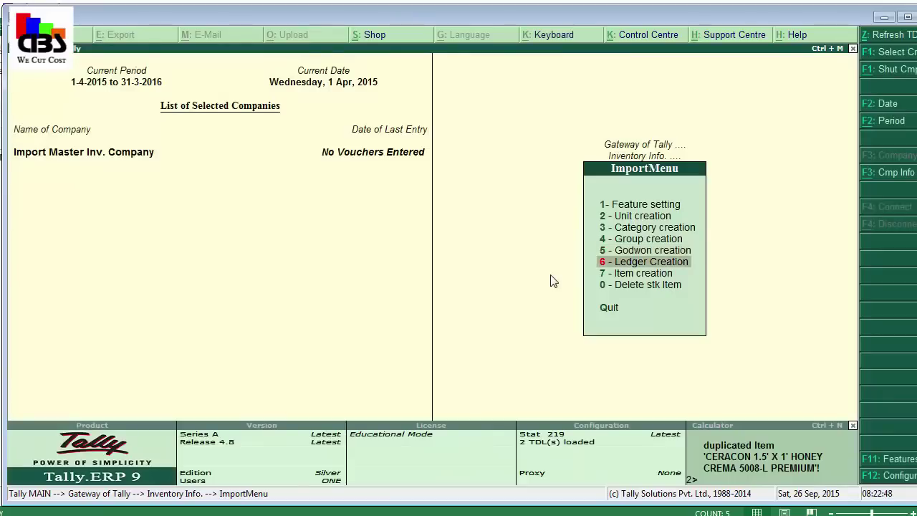
key("Return")
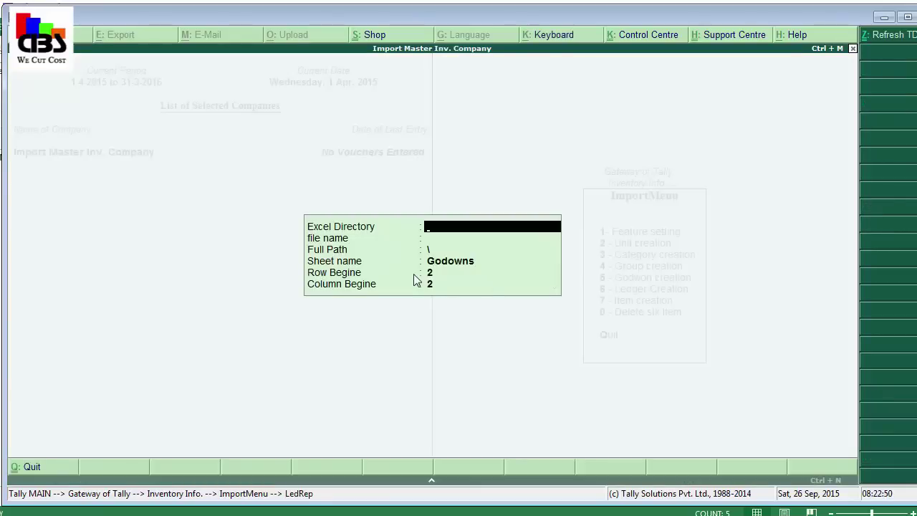
type("D:\\")
type("e")
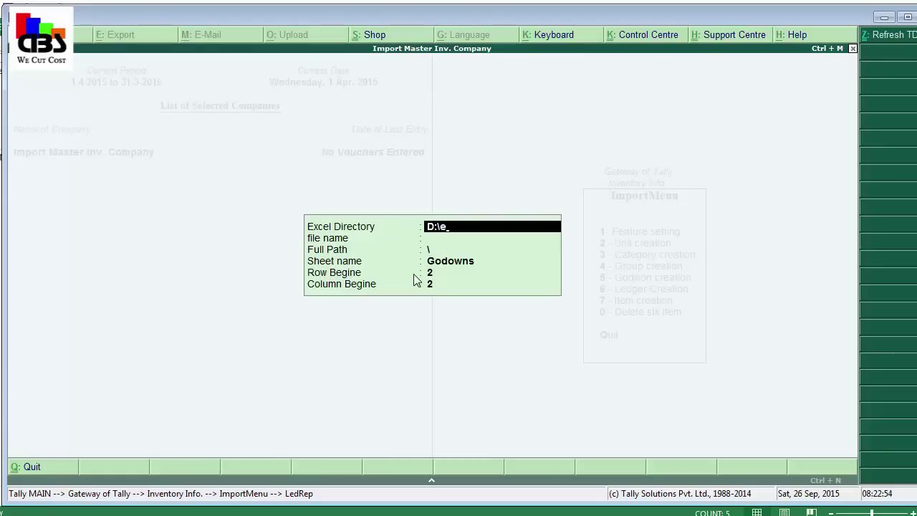
type("xcelfil")
type("e")
key("Return")
key("Down")
key("Down")
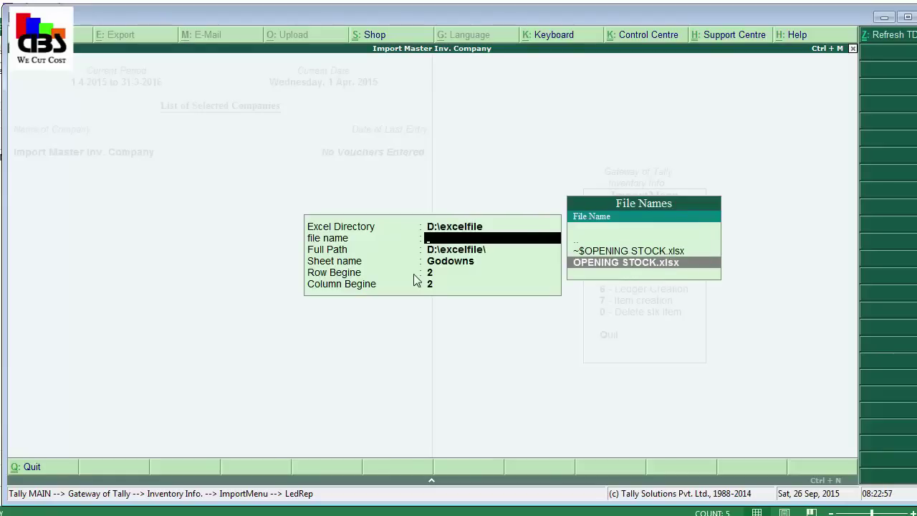
key("Return")
type("Part")
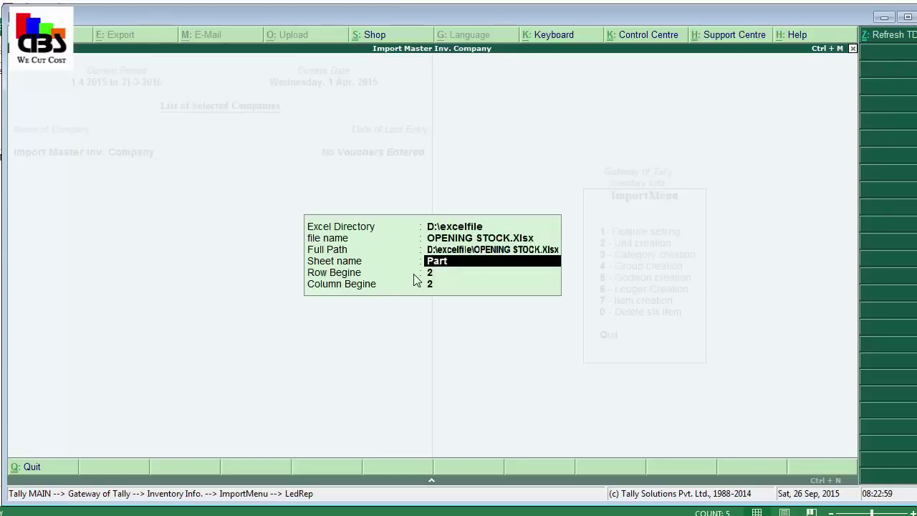
type(" Name")
key("alt+Tab")
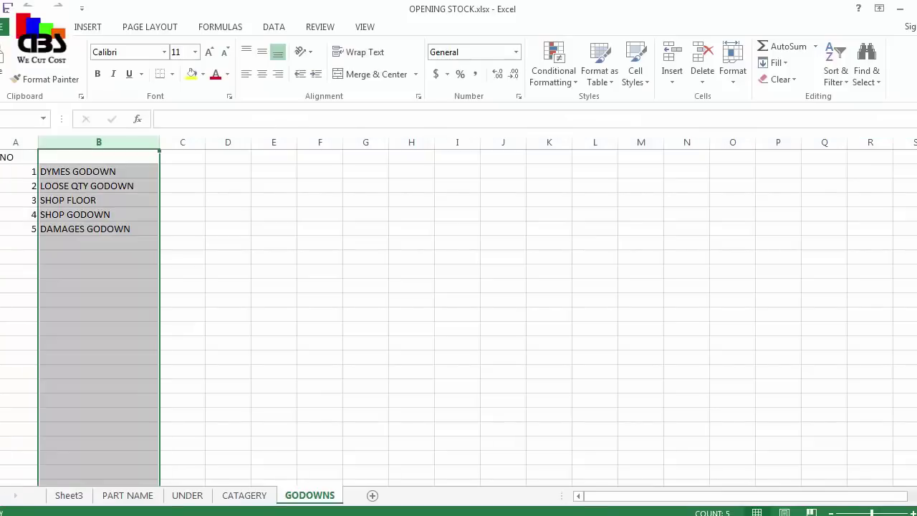
left_click(129, 499)
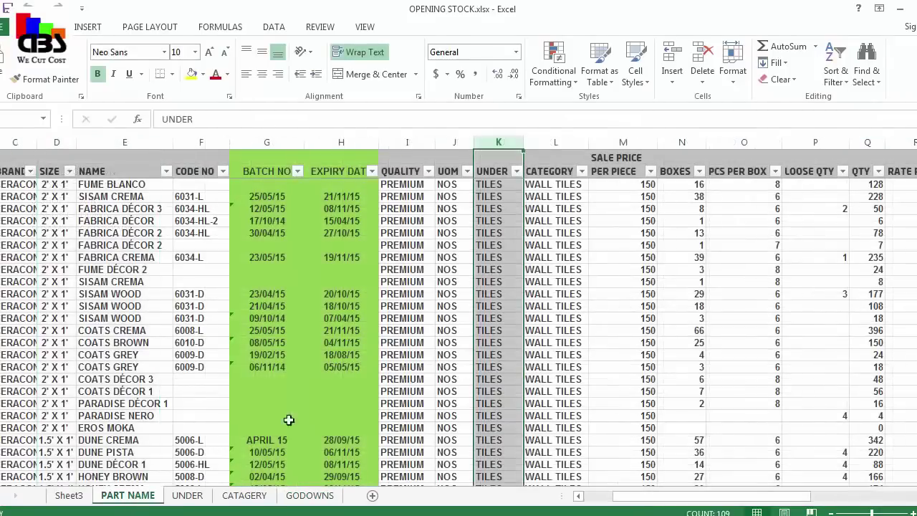
left_click(811, 263)
key("Right")
key("Right")
key("Right")
key("Right")
key("Right")
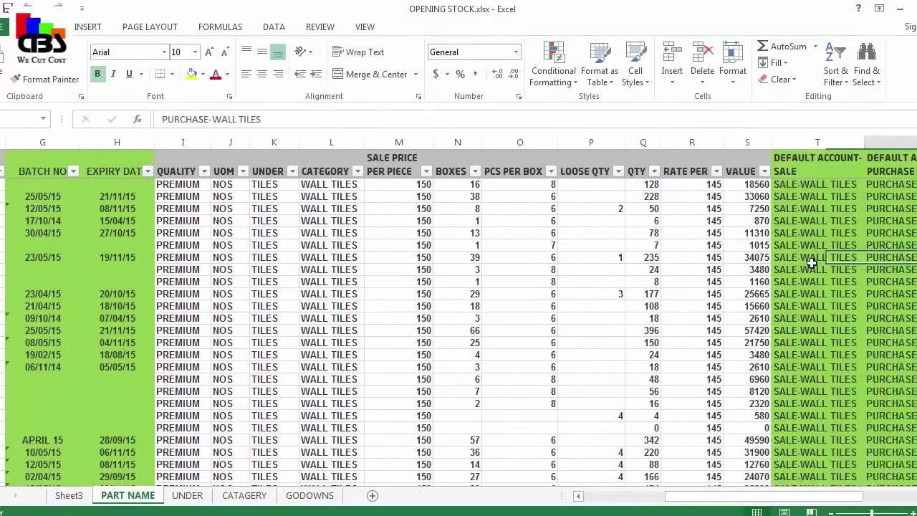
key("Right")
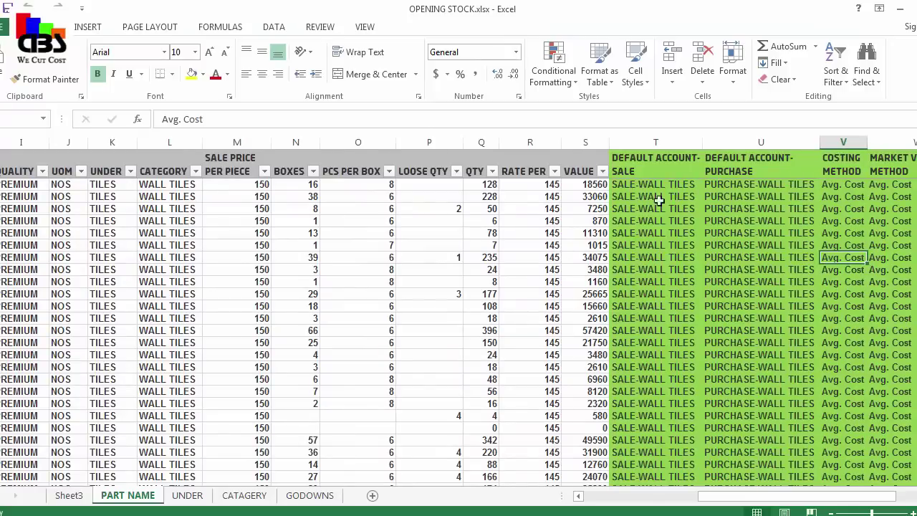
mouse_move(260, 514)
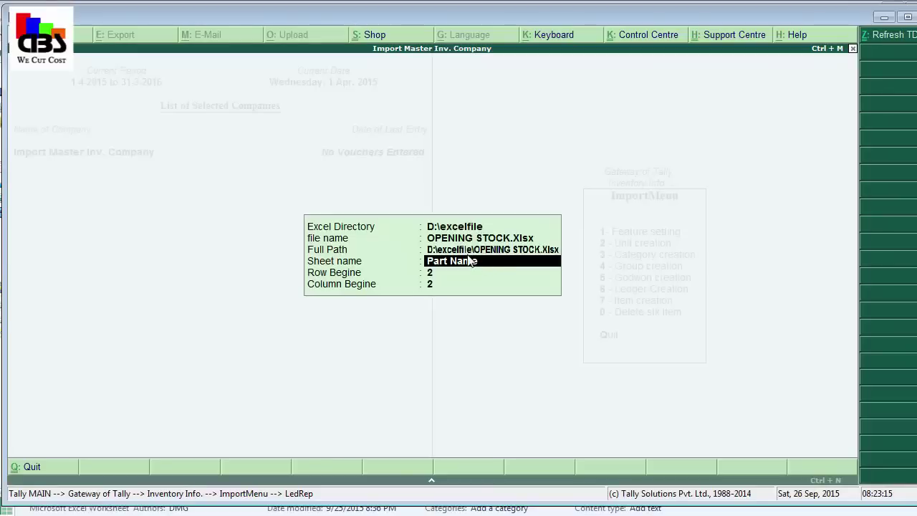
Step: Accept the sheet defaults and create the SALE-WALL TILES and PURCHASE-WALL TILES ledgers
key("Return")
key("Return")
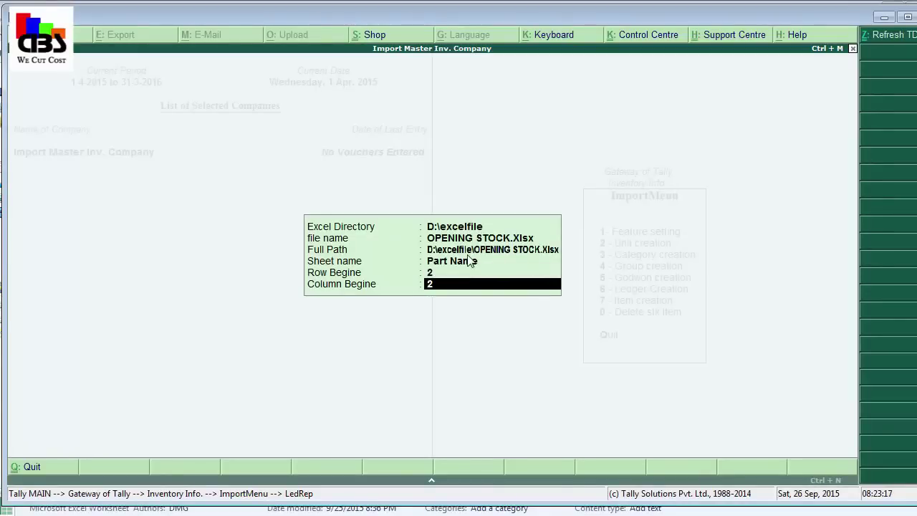
key("Return")
key("Return")
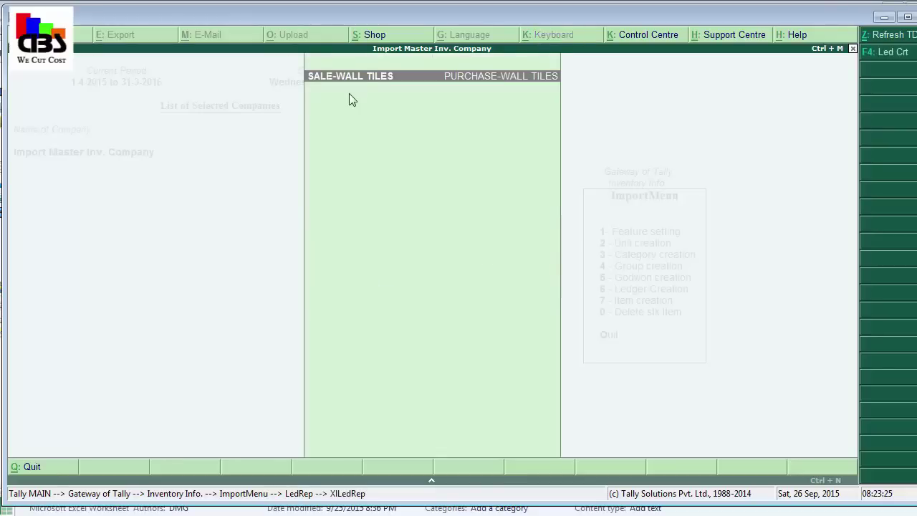
left_click(896, 54)
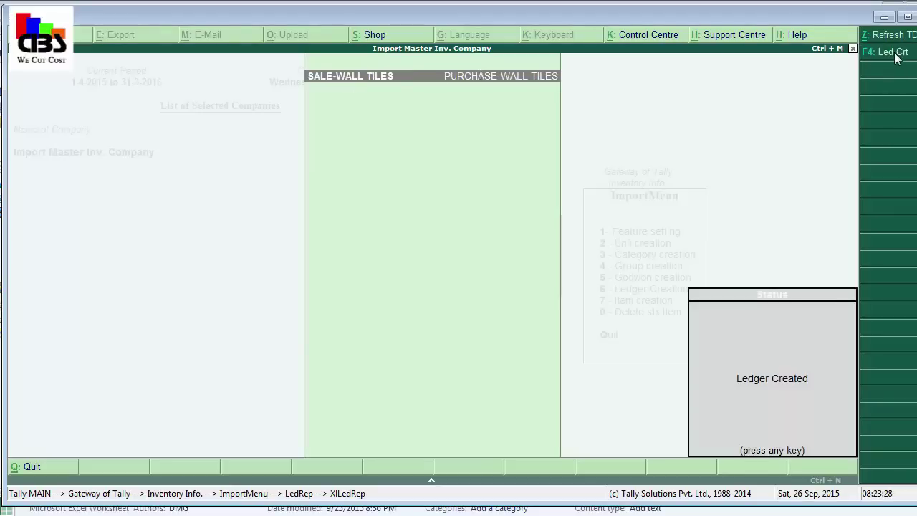
left_click(703, 403)
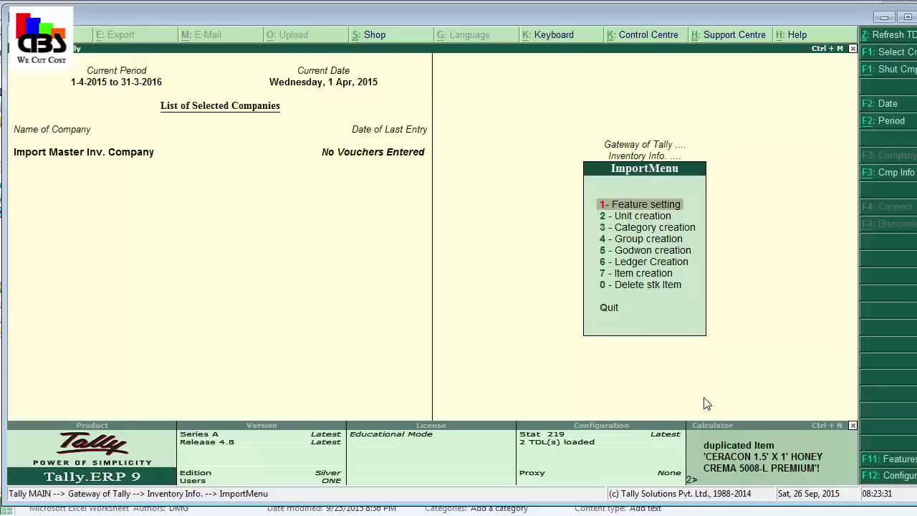
Step: Import stock items from OPENING STOCK.xlsx, sheet Part Name, into the Main Location godown
key("Down")
key("Down")
key("Down")
key("Down")
key("Down")
key("Down")
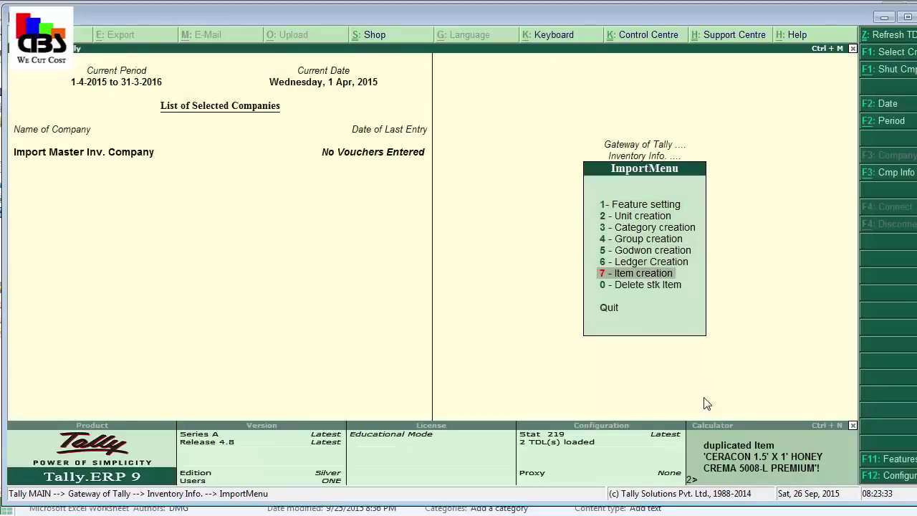
key("Return")
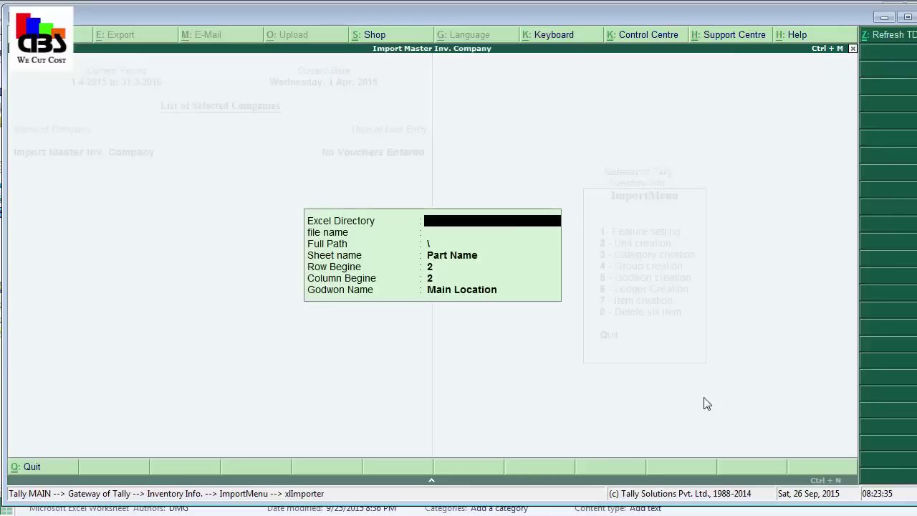
type("D:\\")
type("excelf")
type("ile")
key("Return")
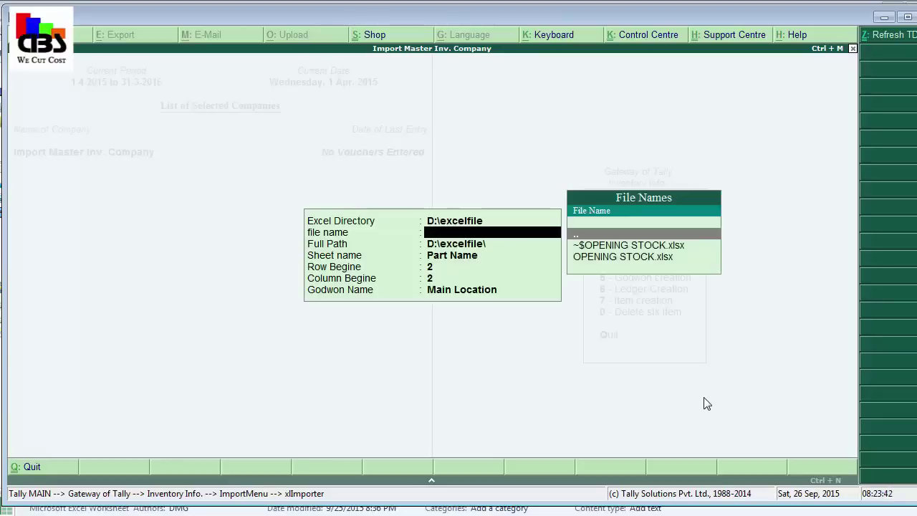
key("Down")
key("Down")
key("Return")
key("Return")
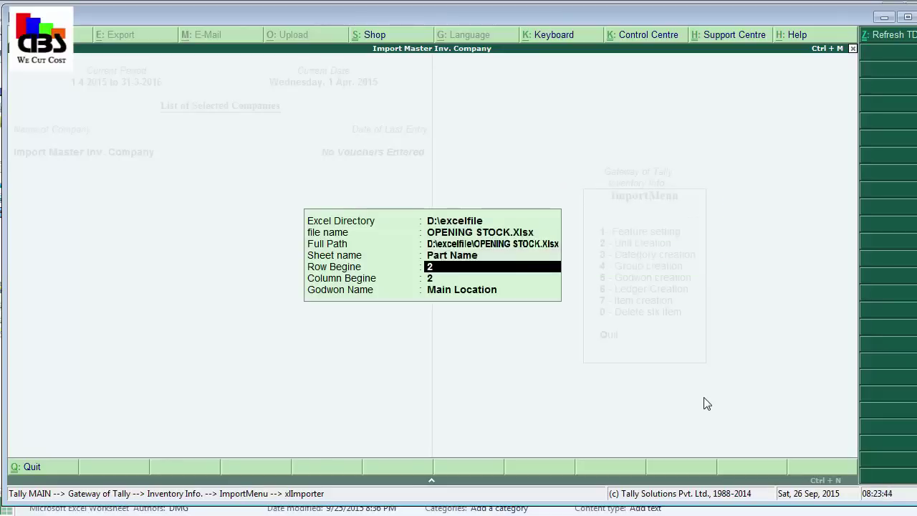
key("Return")
key("Return")
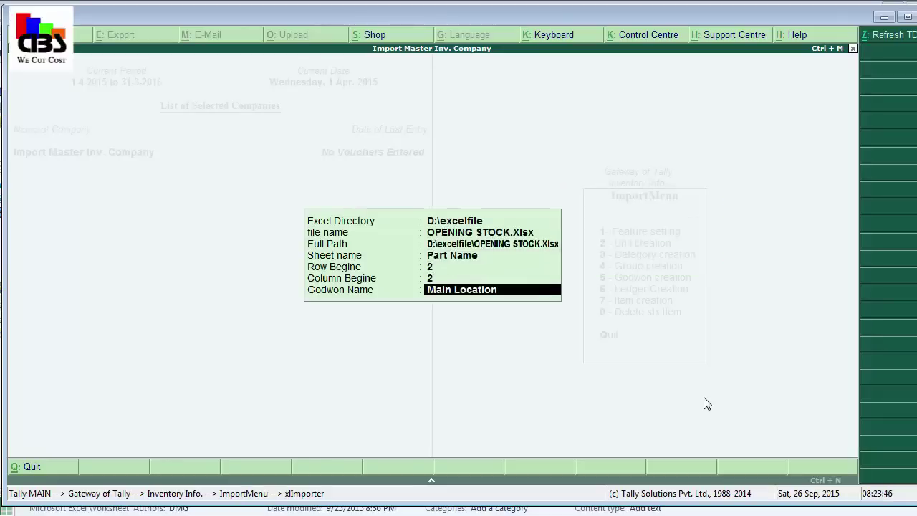
key("Down")
key("Down")
key("Down")
key("Down")
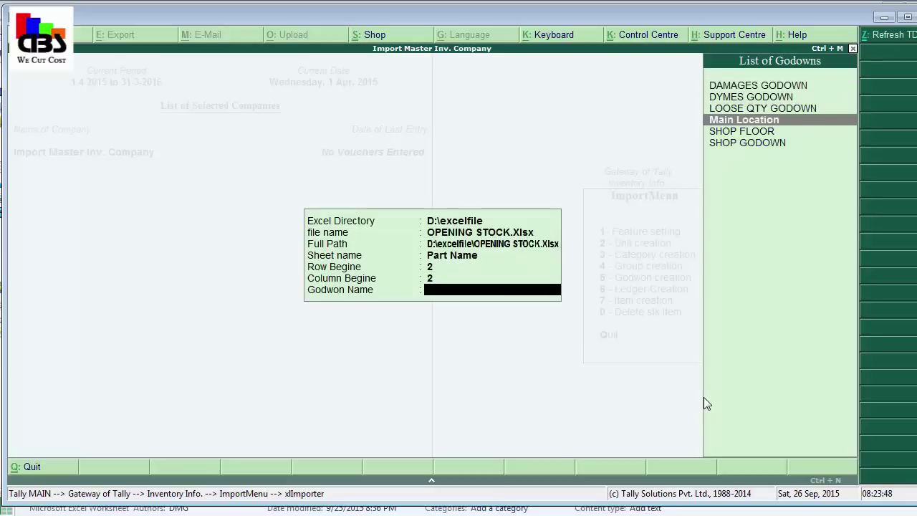
key("Return")
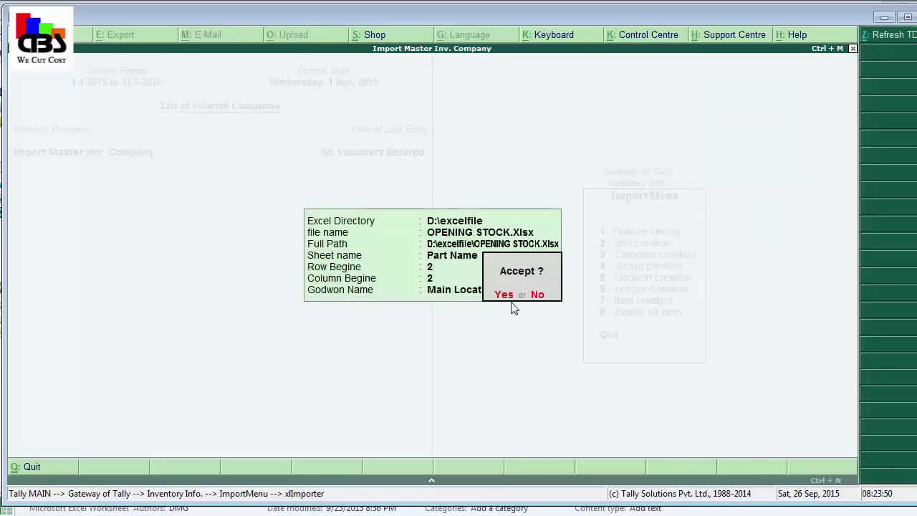
left_click(505, 295)
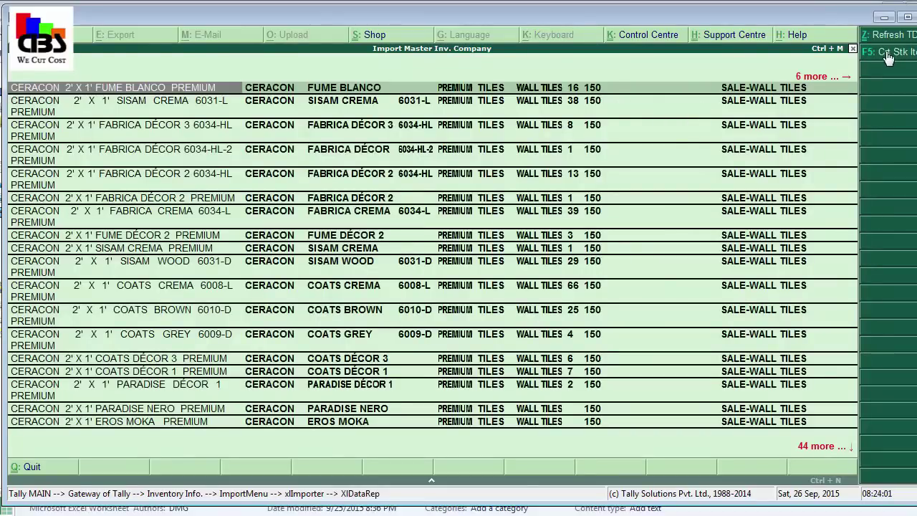
left_click(888, 56)
Step: Open the imported CARARA DÉCOR 1 stock item for alteration
key("Escape")
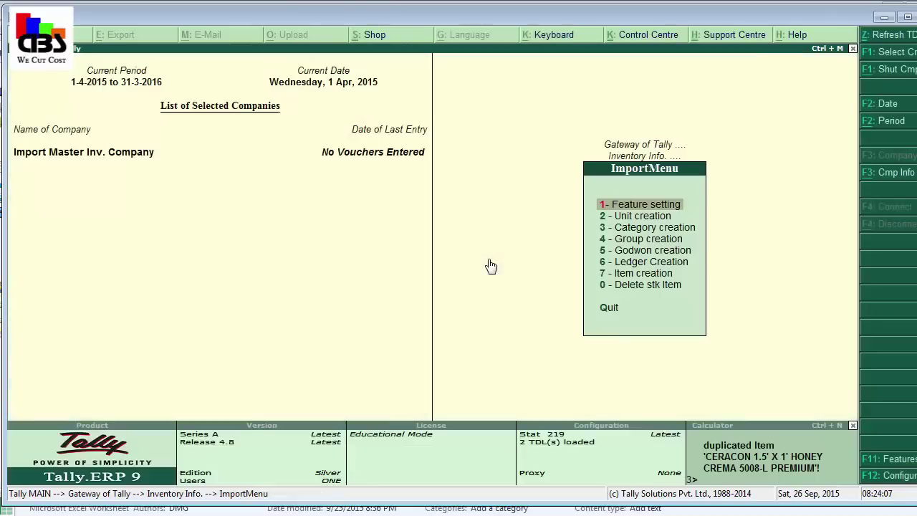
key("Escape")
key("Down")
key("Down")
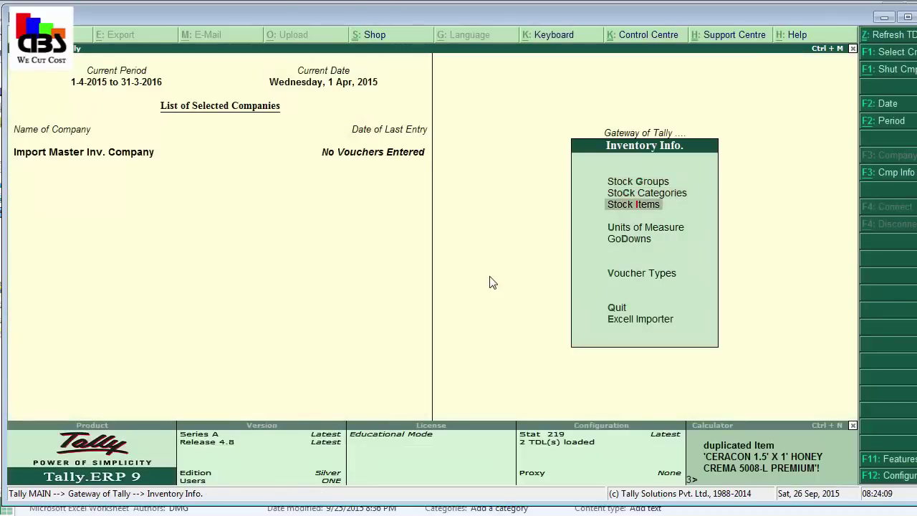
key("Return")
key("Down")
key("Down")
key("Return")
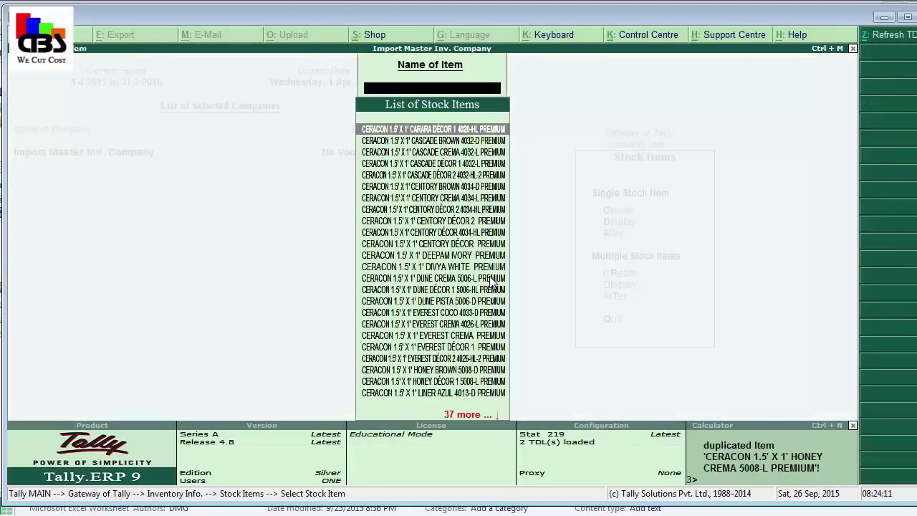
key("Return")
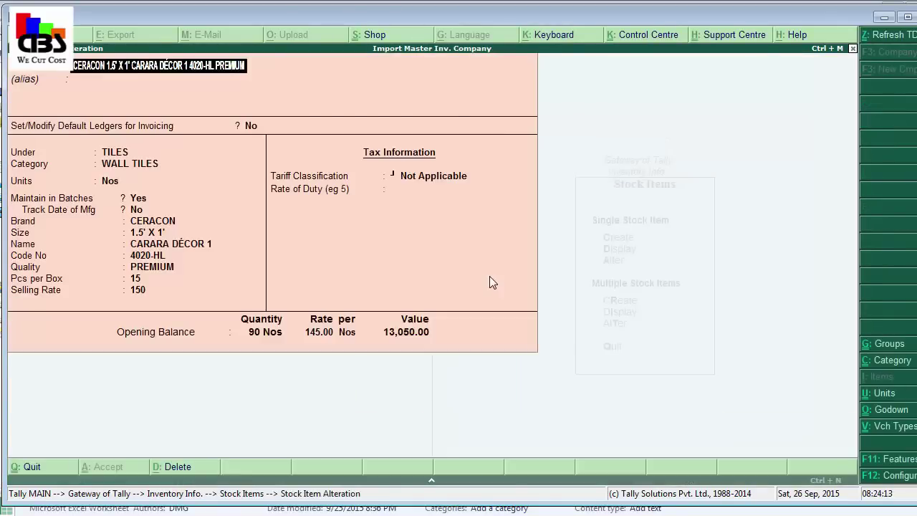
Step: Set Default Ledgers to Yes to view its sale and purchase ledgers, then quit without saving
key("Return")
key("Return")
type("y")
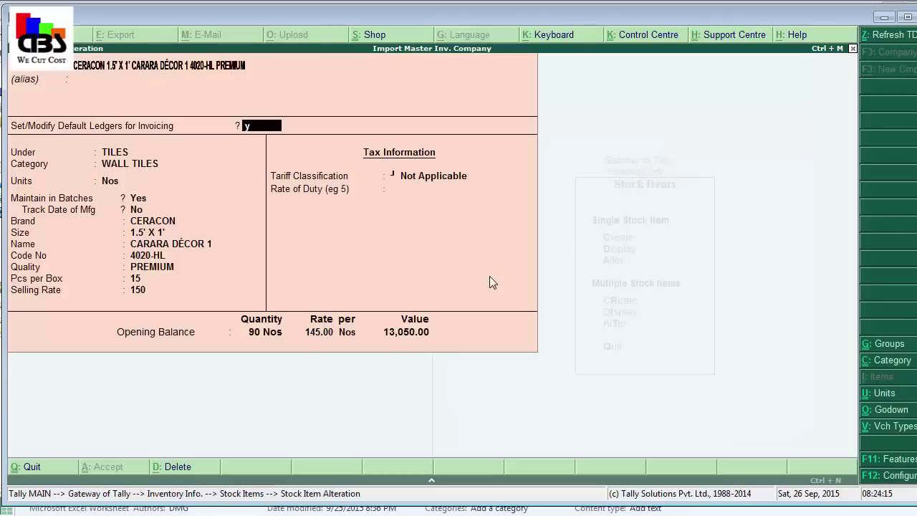
key("Return")
key("Return")
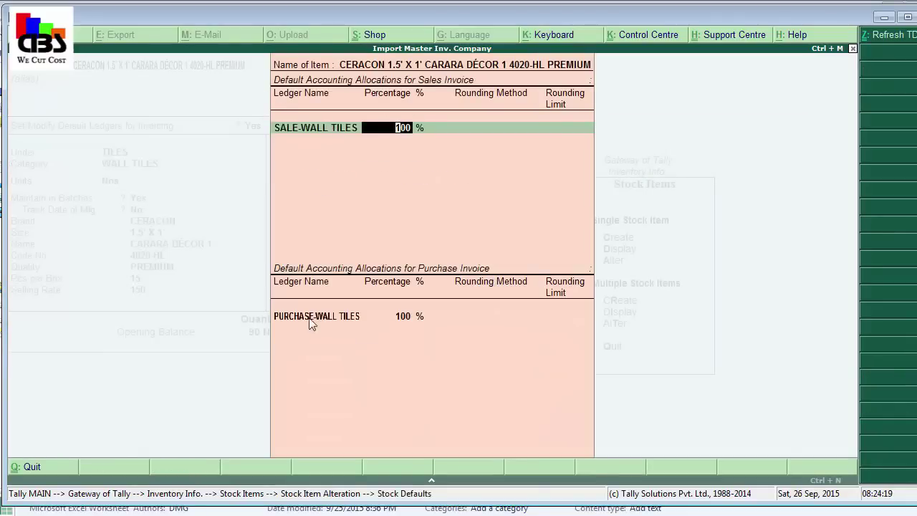
key("Return")
key("Return")
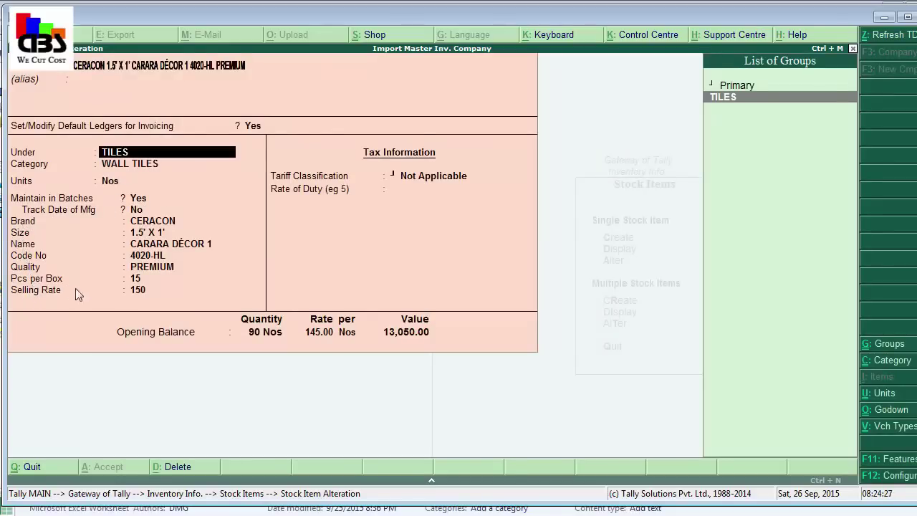
key("Escape")
key("Escape")
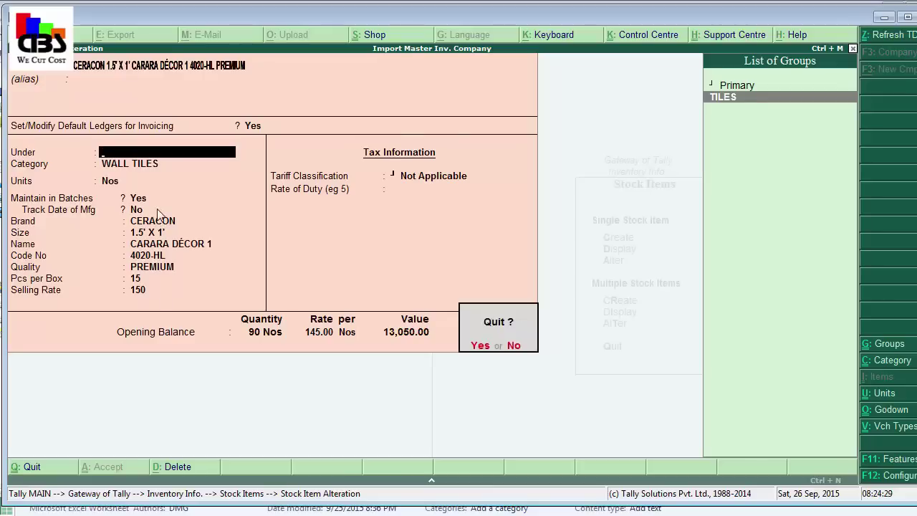
key("Return")
Step: Open DEEPAM IVORY PREMIUM and review its 216 Nos opening stock across three Main Location batches
type("Dee")
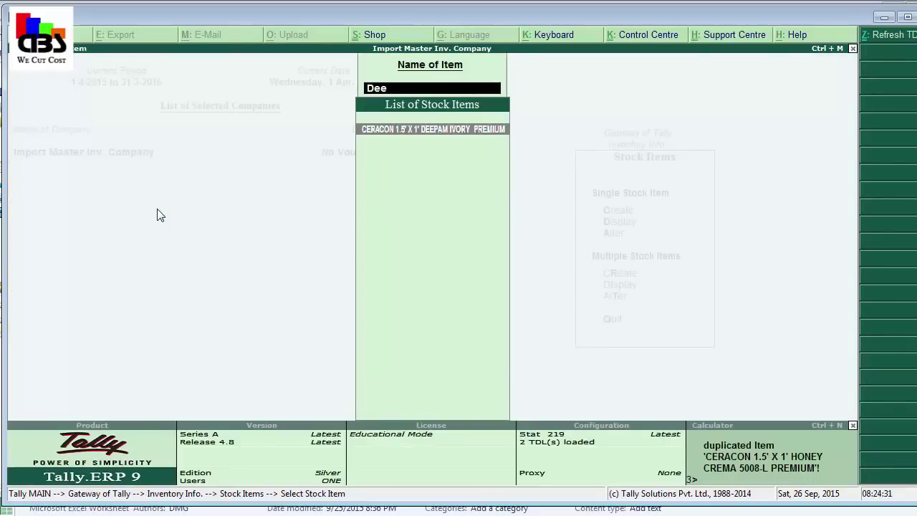
key("Return")
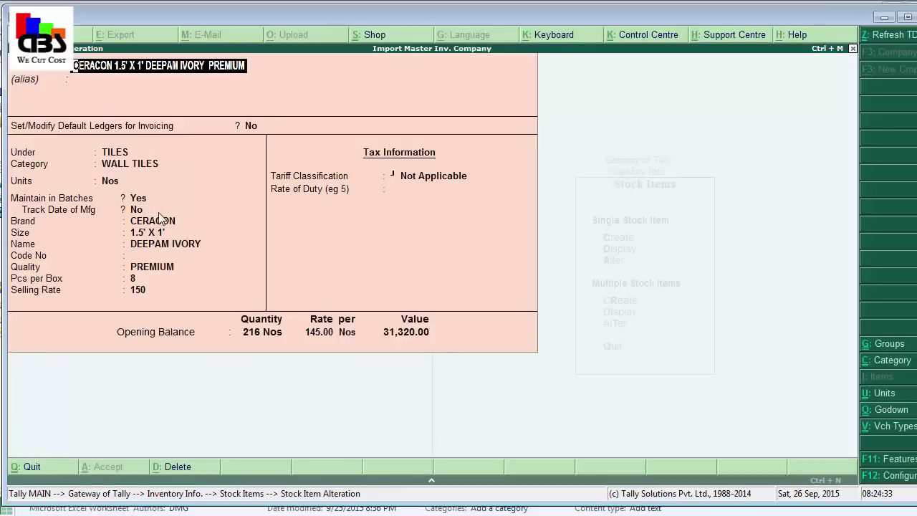
left_click(261, 333)
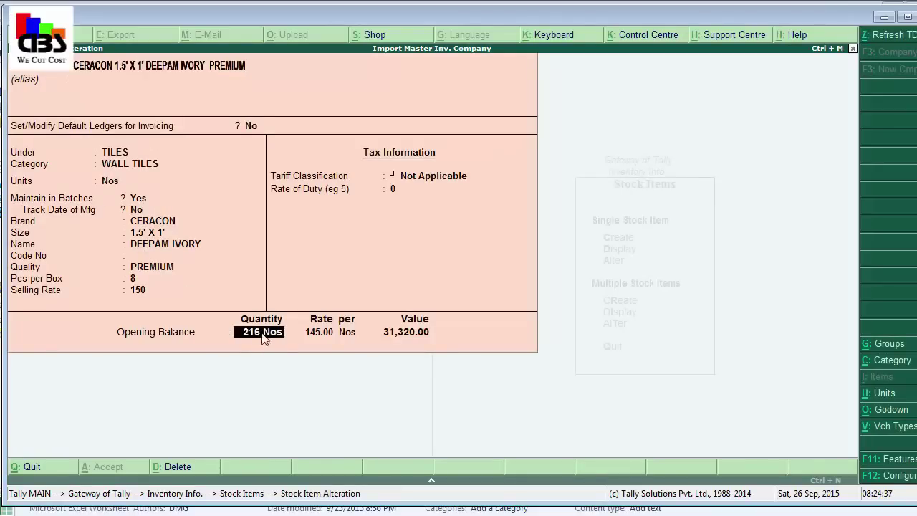
key("Return")
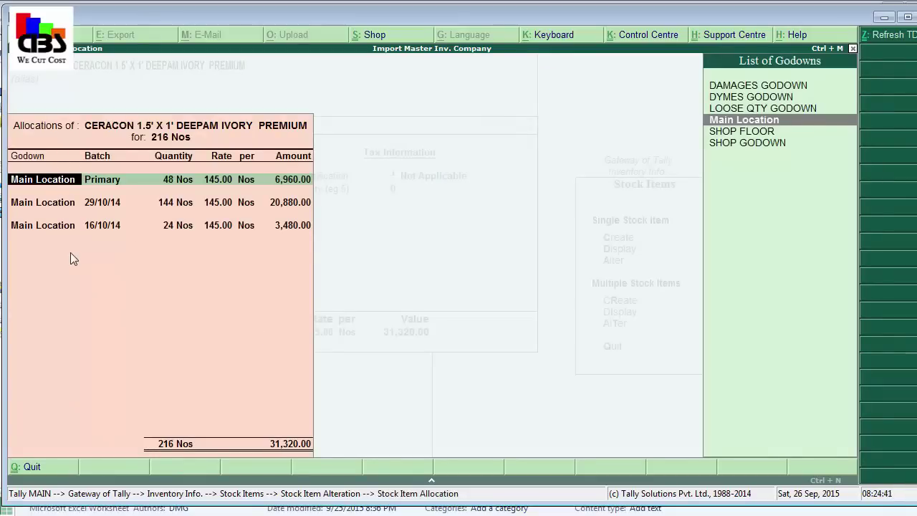
Step: Accept the item unchanged at 216 Nos worth 31,320.00 and return to Inventory Info
key("ctrl+a")
key("Return")
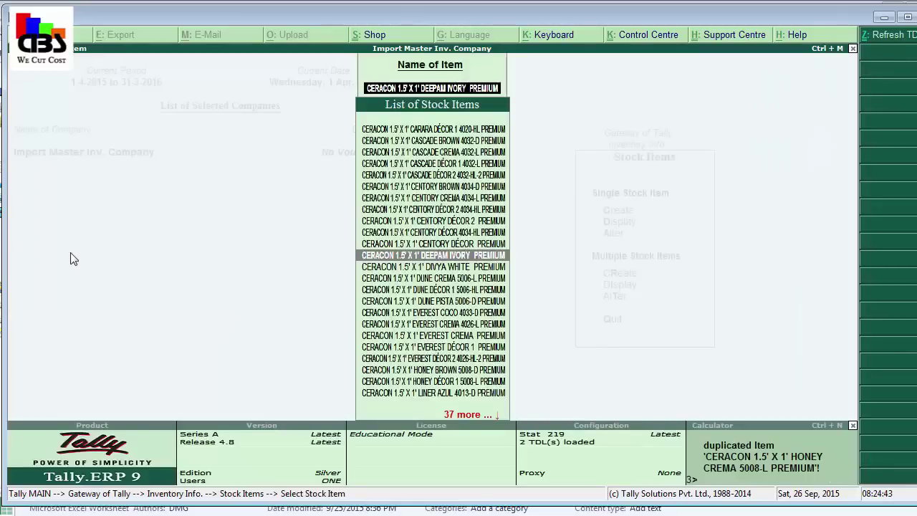
key("Escape")
key("Escape")
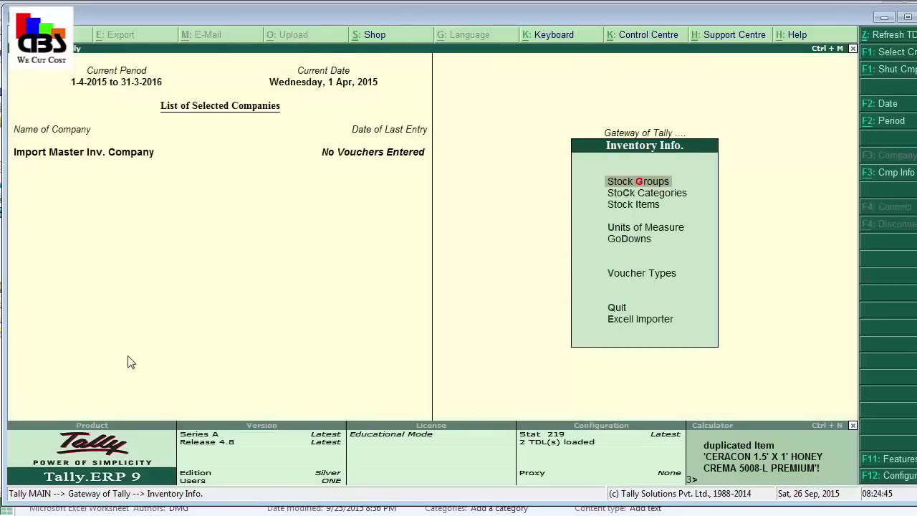